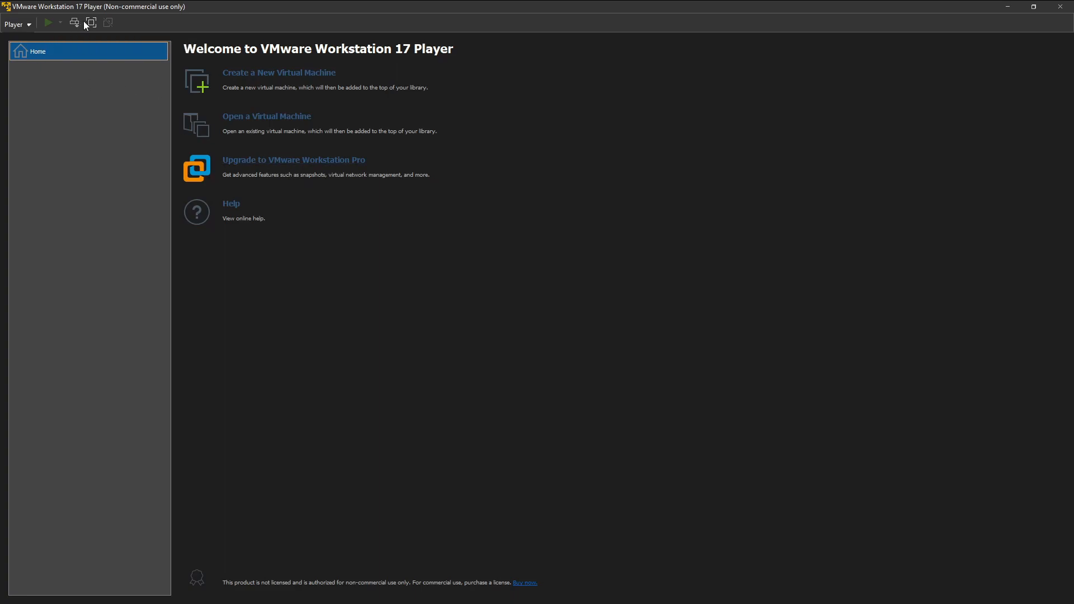
click(25, 21)
click(75, 171)
right_click(55, 53)
click(113, 80)
click(270, 118)
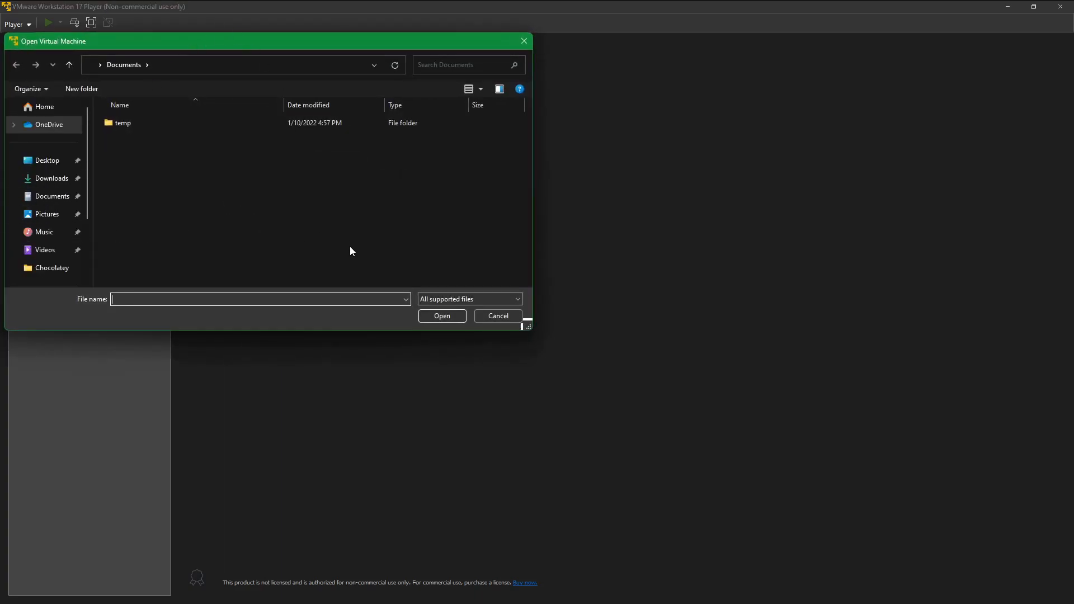
click(52, 180)
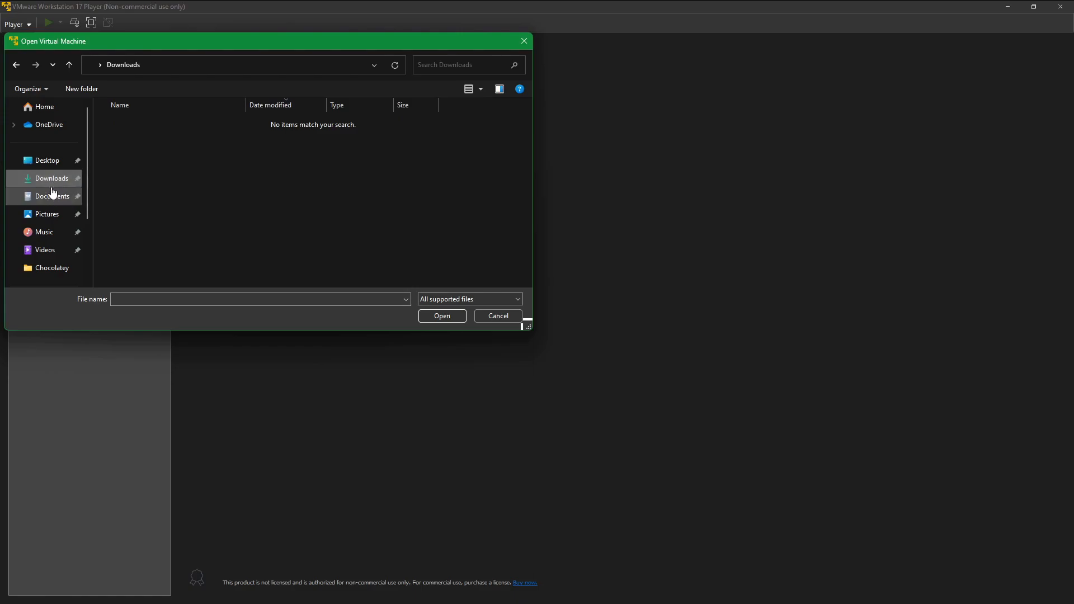
click(523, 42)
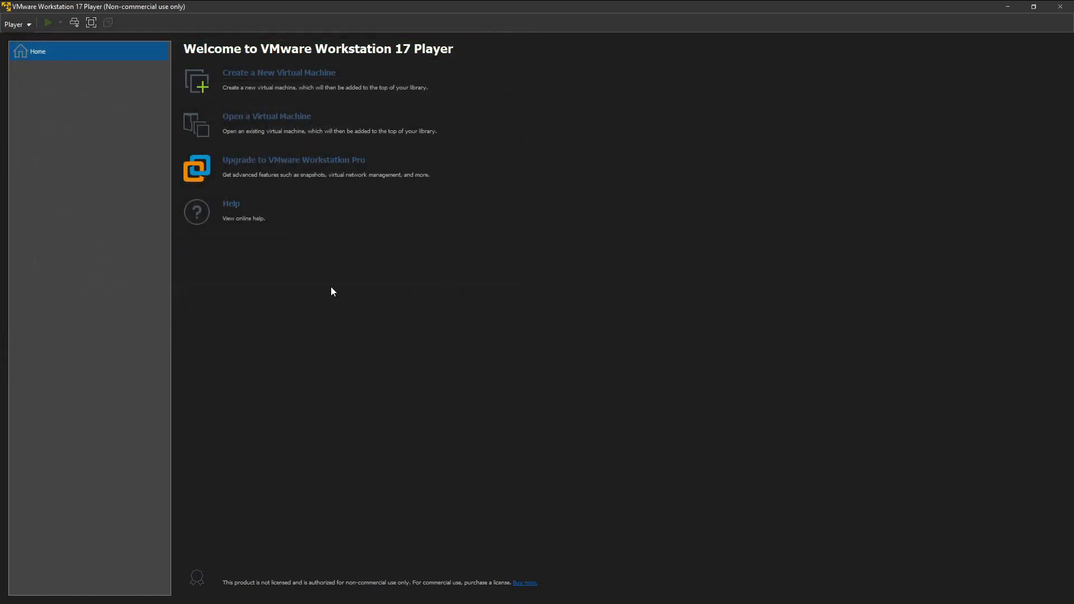
click(1008, 6)
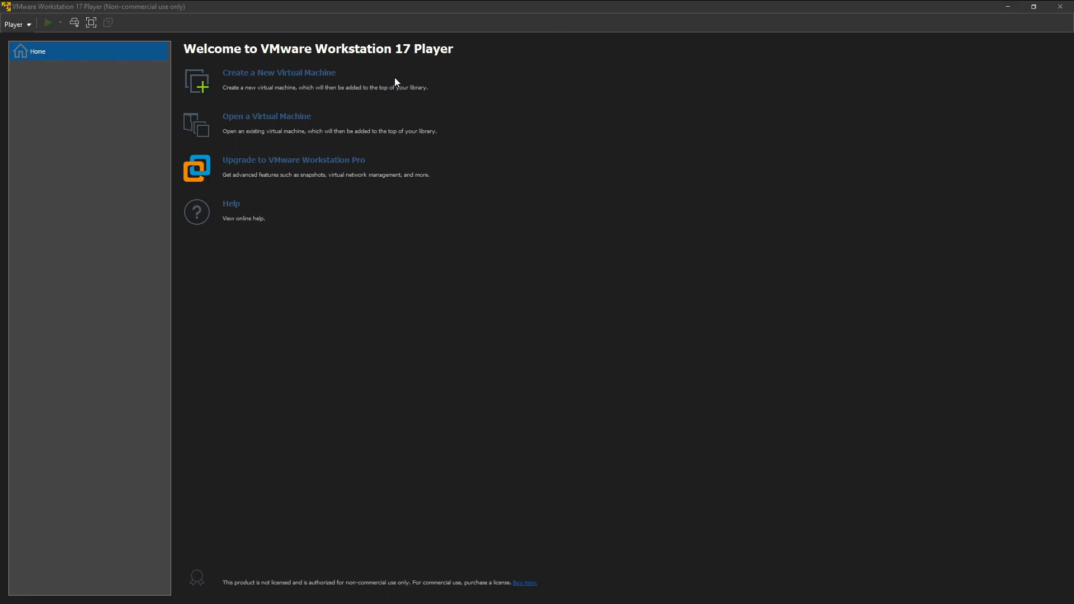
- Open the existing virtual machine tl-osint-2023.01-vmware-amd64 from its folder in Downloads
click(246, 116)
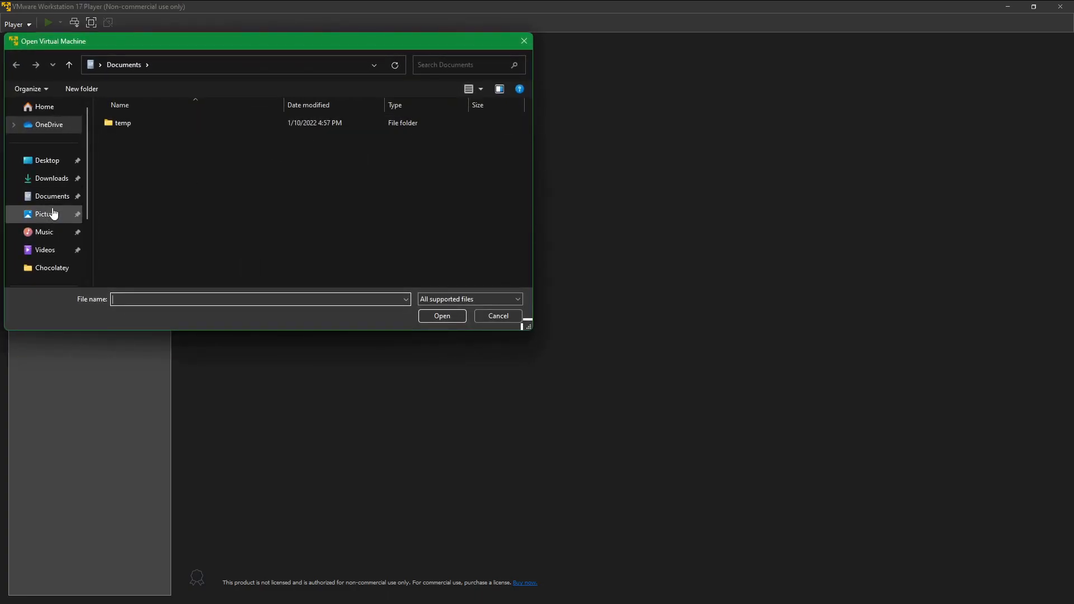
click(52, 180)
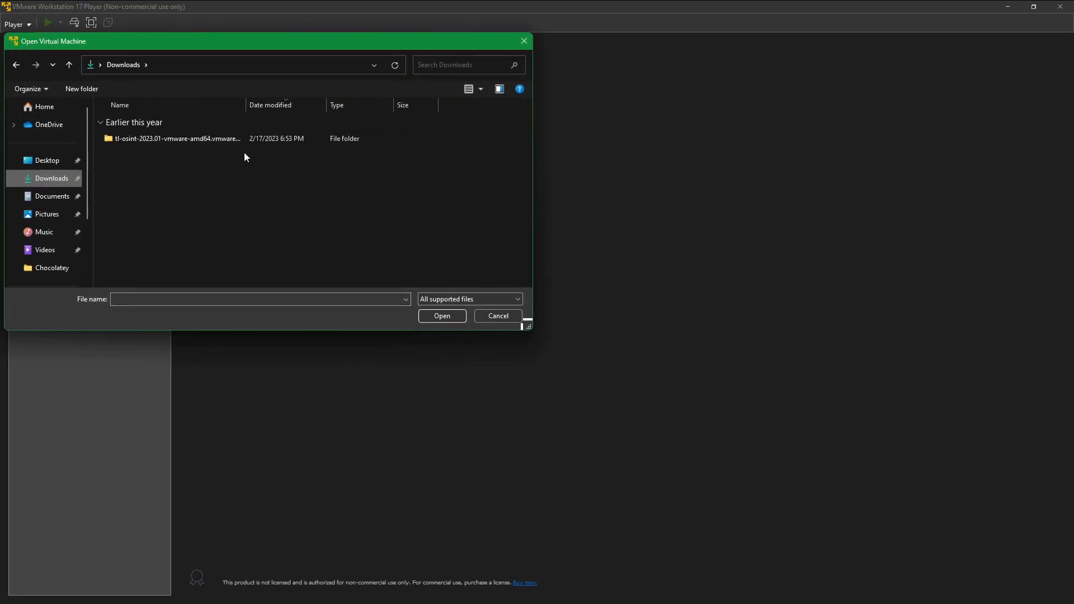
double_click(174, 139)
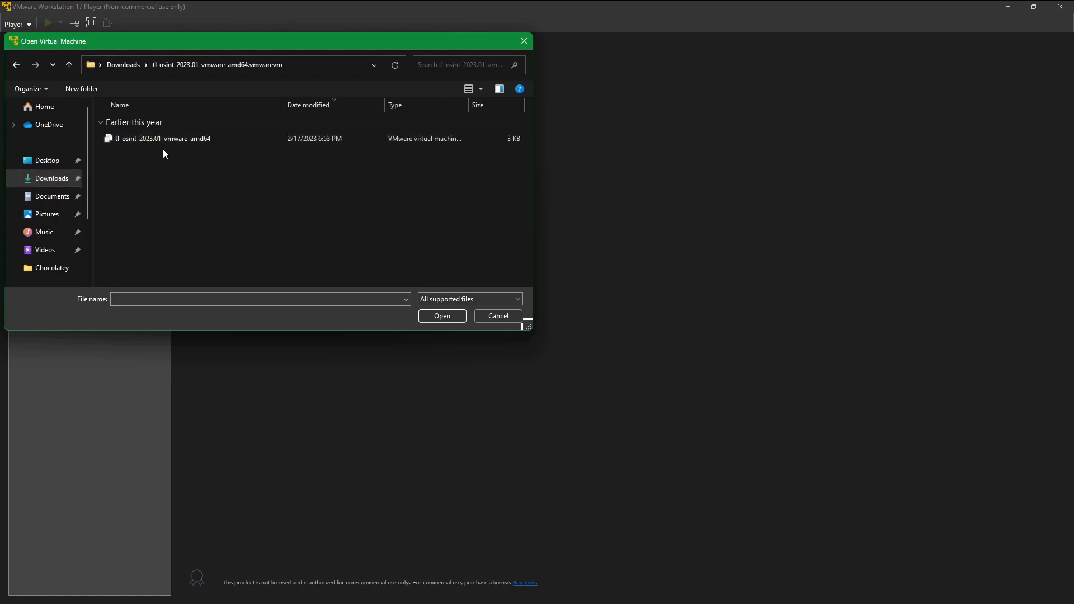
click(156, 141)
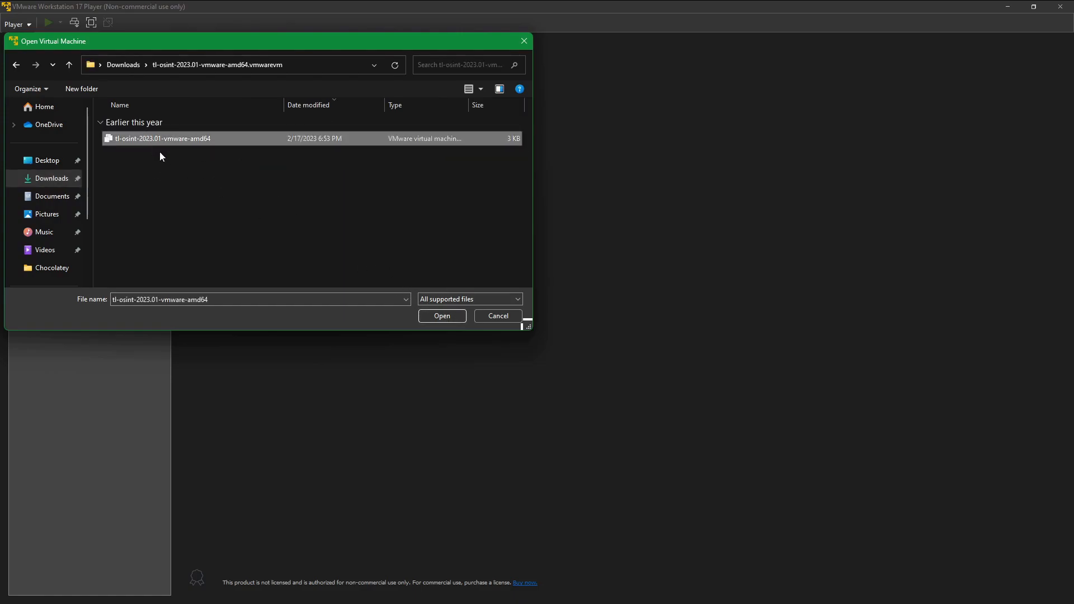
click(434, 317)
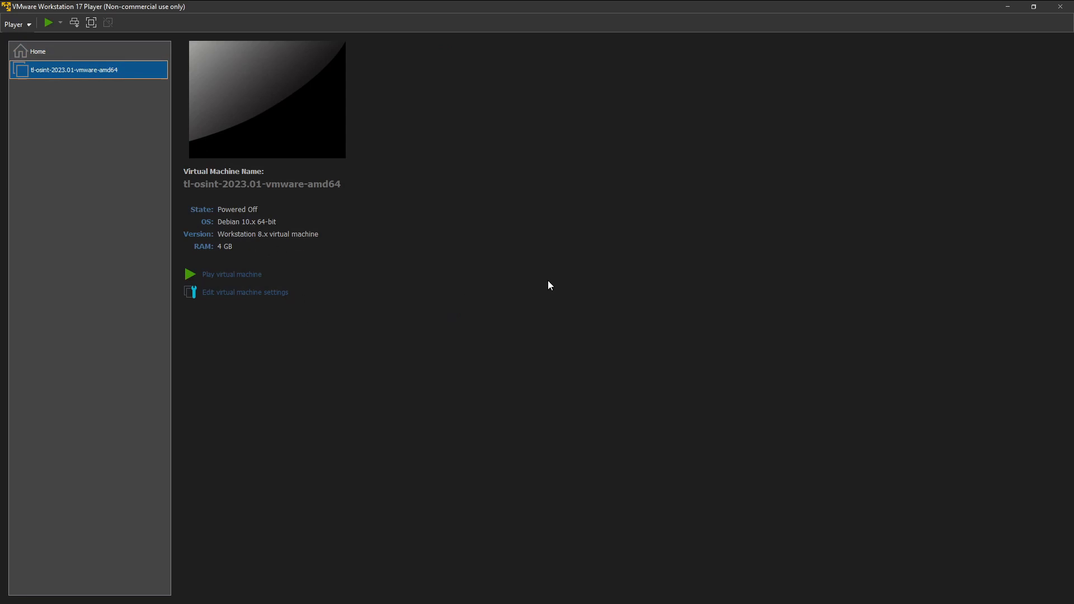
- Review the virtual machine's hardware settings, including addable hardware types, memory, processors, CD/DVD drive and network adapter
click(267, 294)
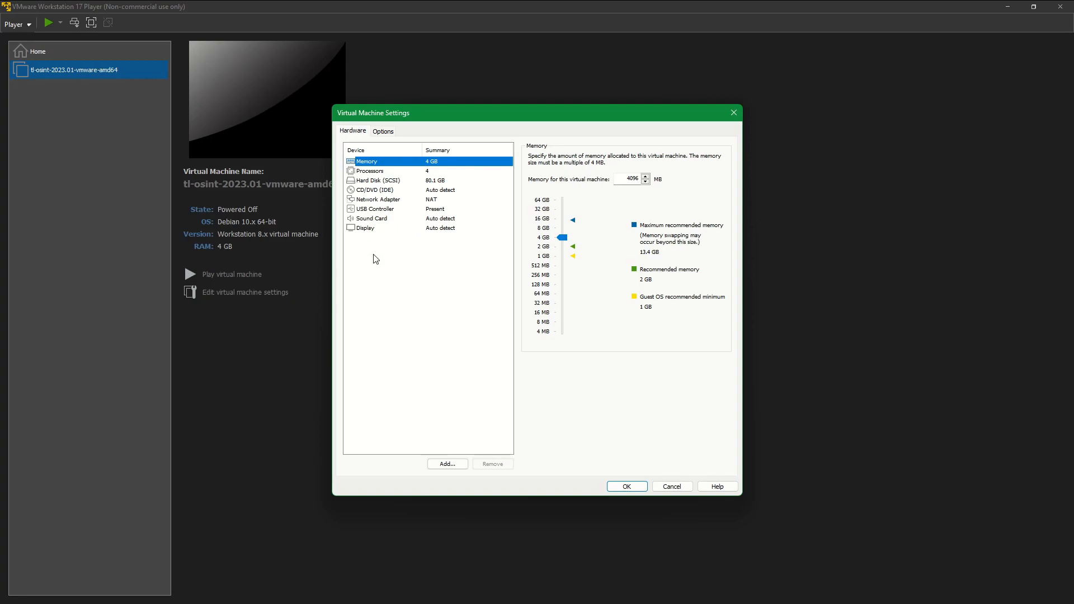
click(457, 468)
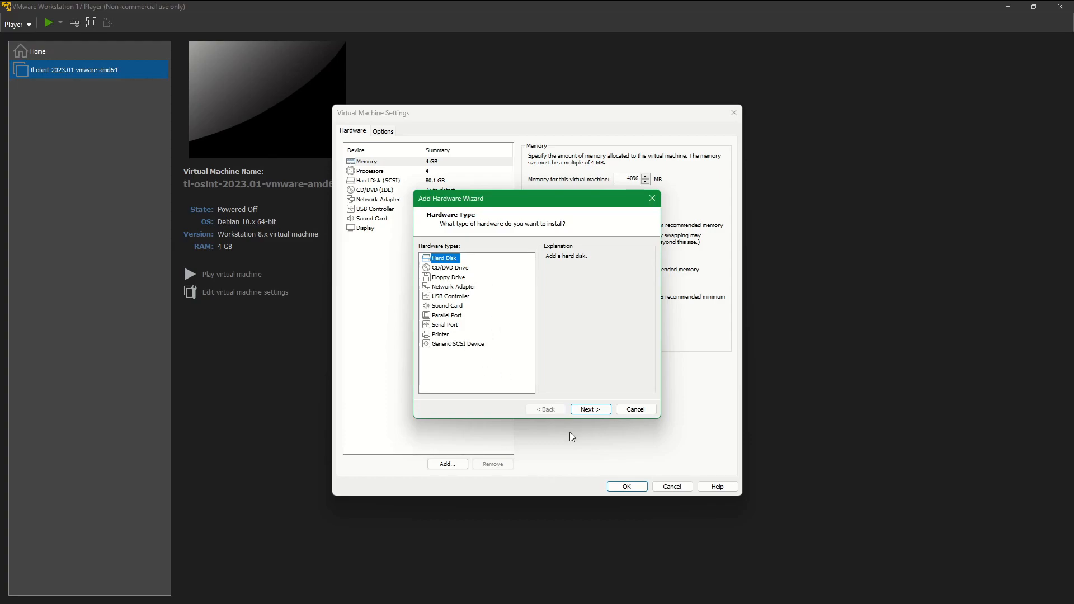
click(652, 413)
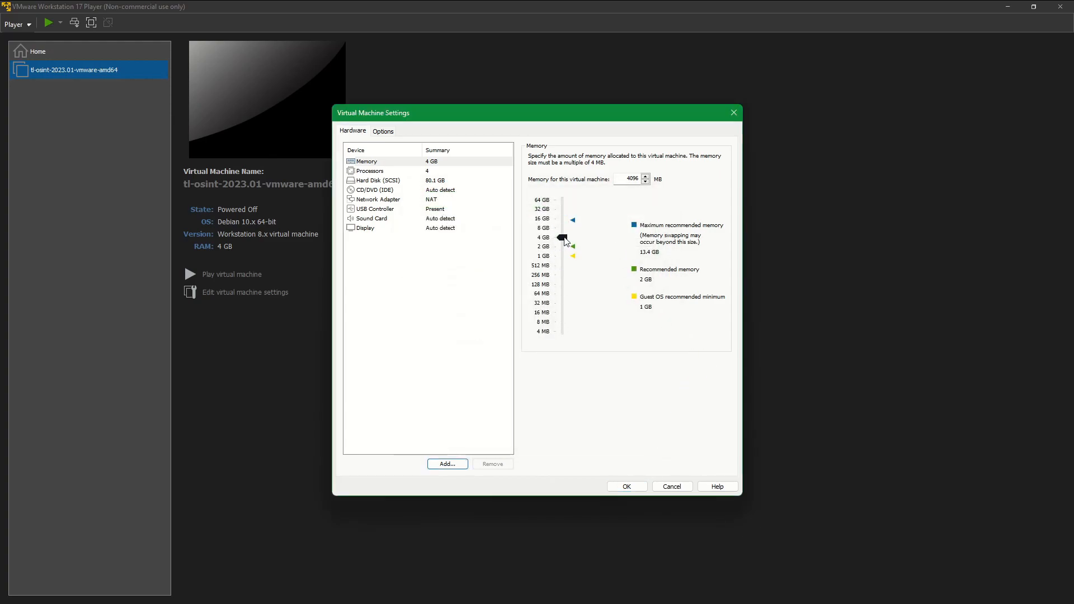
click(378, 171)
click(376, 190)
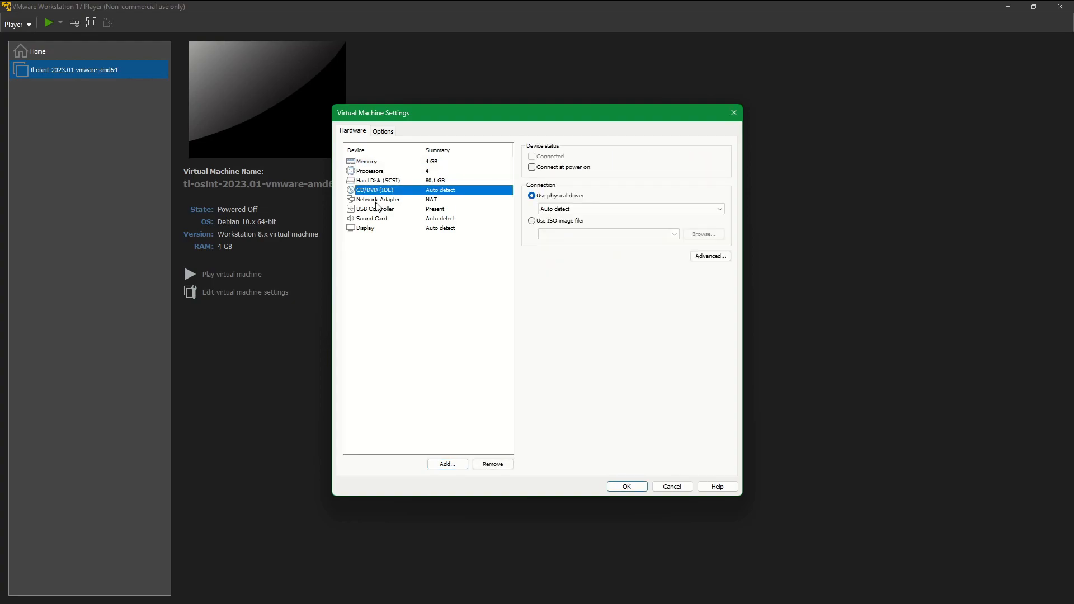
click(376, 200)
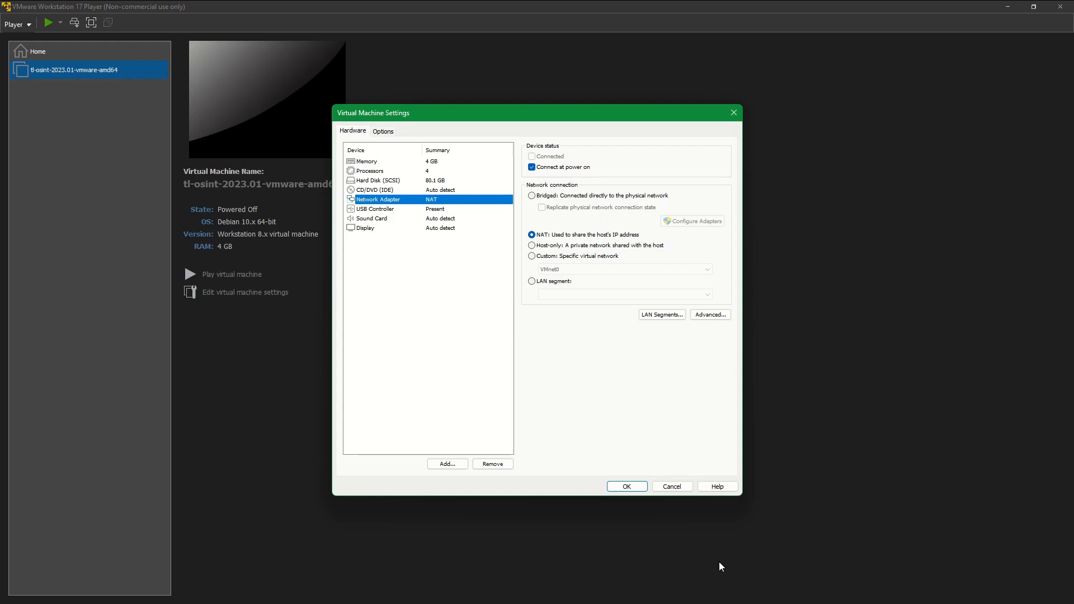
click(626, 486)
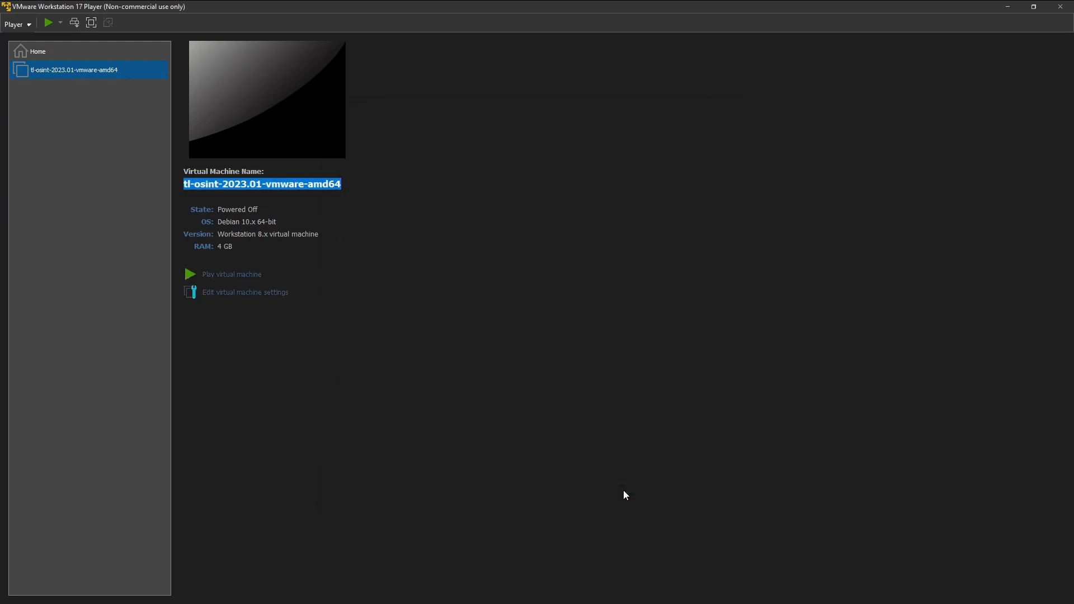
click(297, 185)
double_click(265, 186)
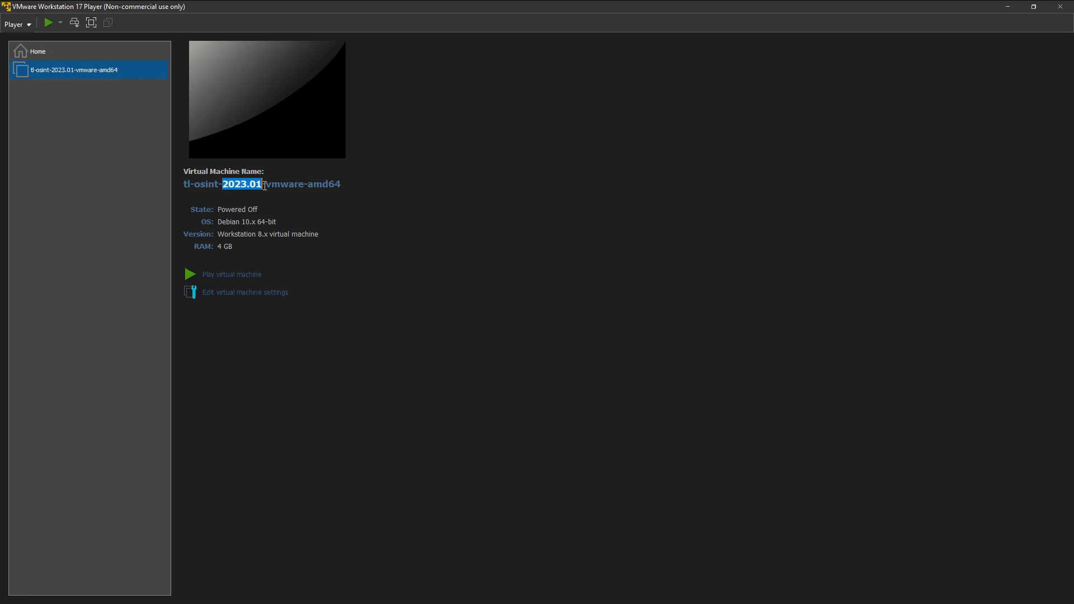
click(264, 186)
right_click(62, 68)
click(406, 191)
key(Delete)
key(Delete)
- Rename the tl-osint-2023.01-vmware-amd64 virtual machine as TraceLabs
right_click(111, 71)
click(129, 98)
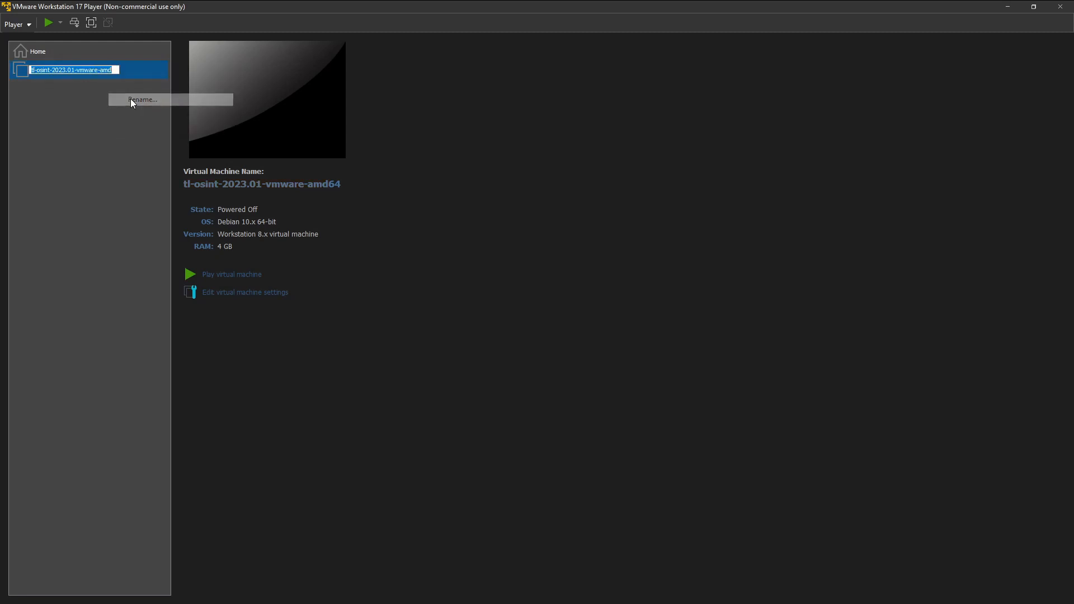
text(TraceLabs)
key(Return)
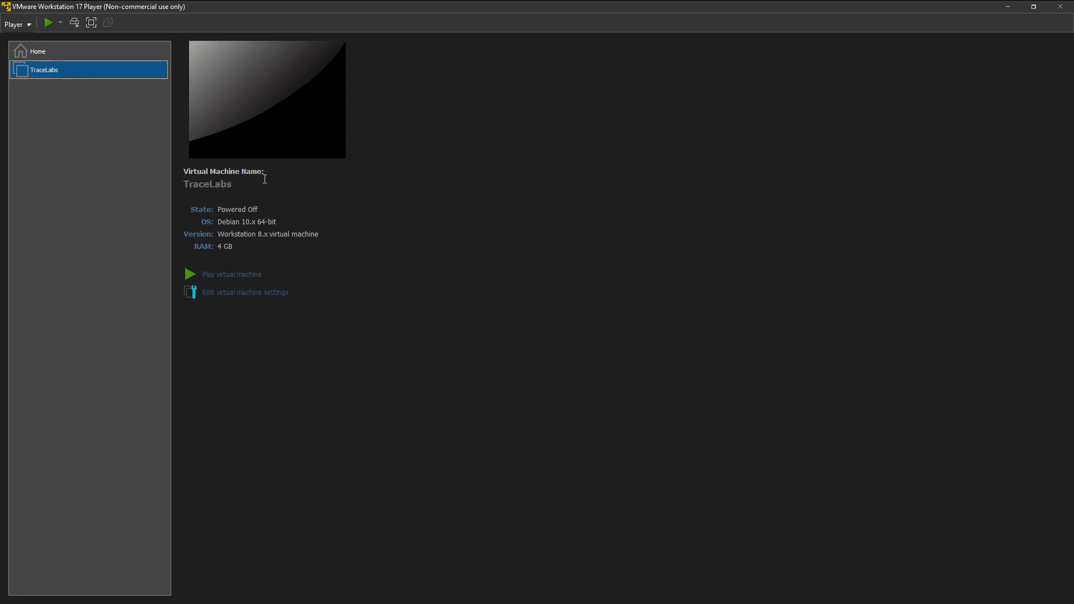
- Start the TraceLabs virtual machine, dismiss the side channel mitigations hint and let it boot to the login screen
click(218, 281)
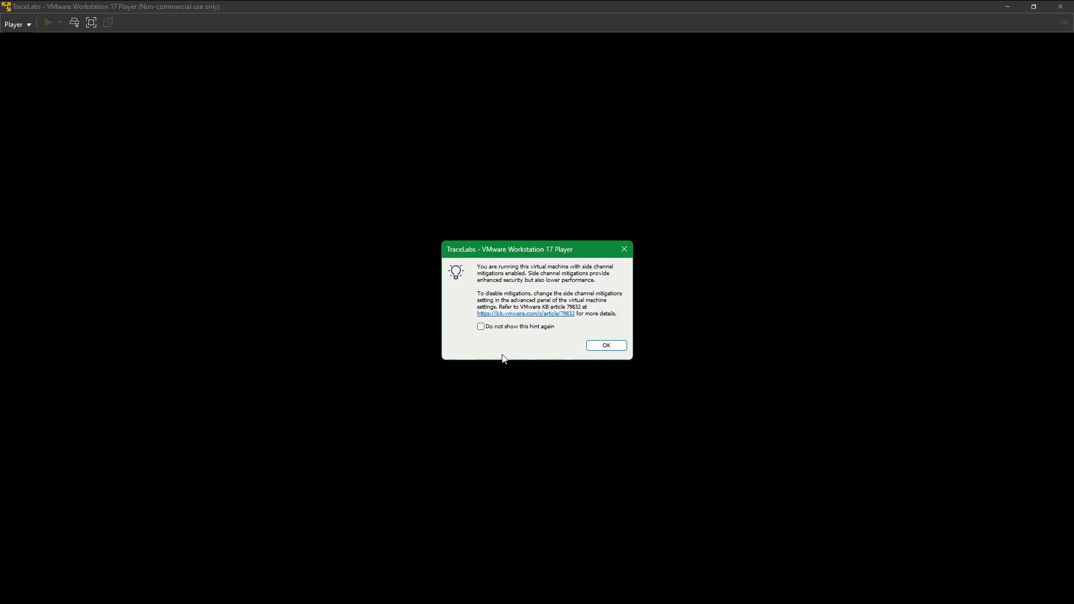
click(607, 345)
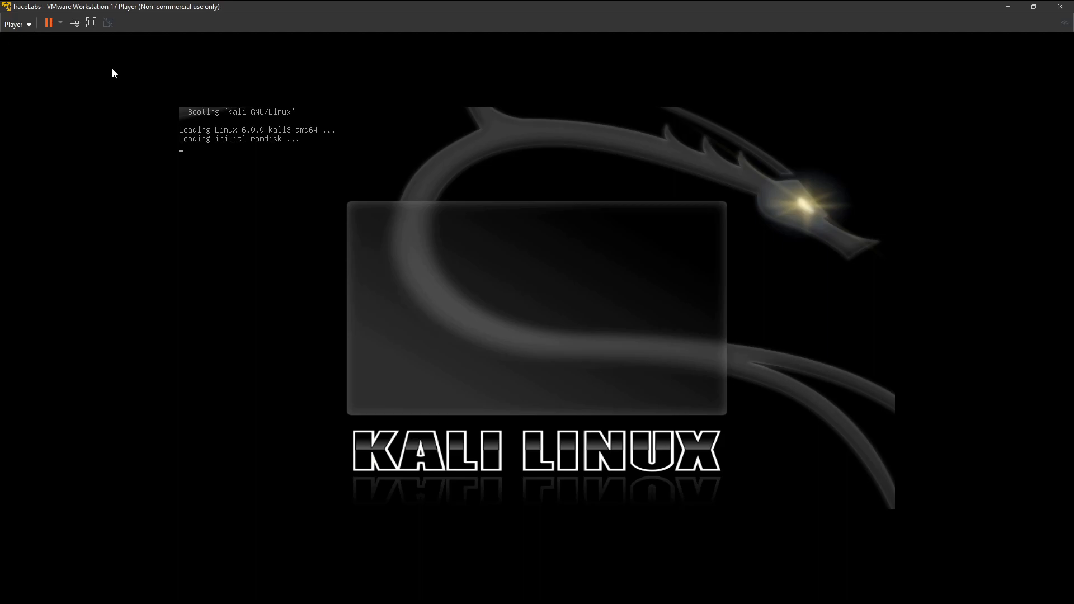
click(147, 104)
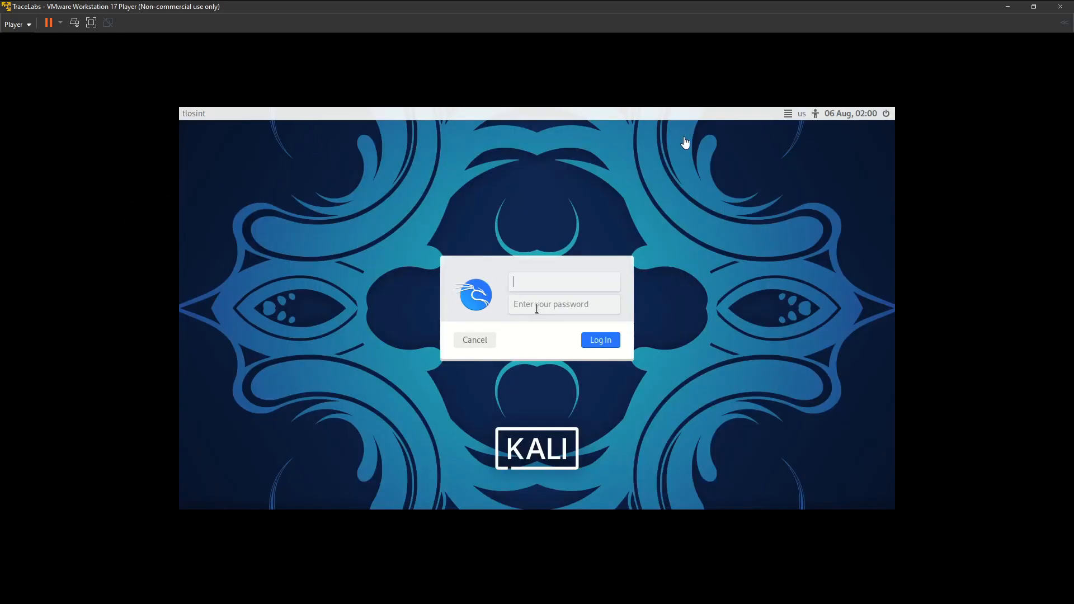
drag(343, 6, 367, 5)
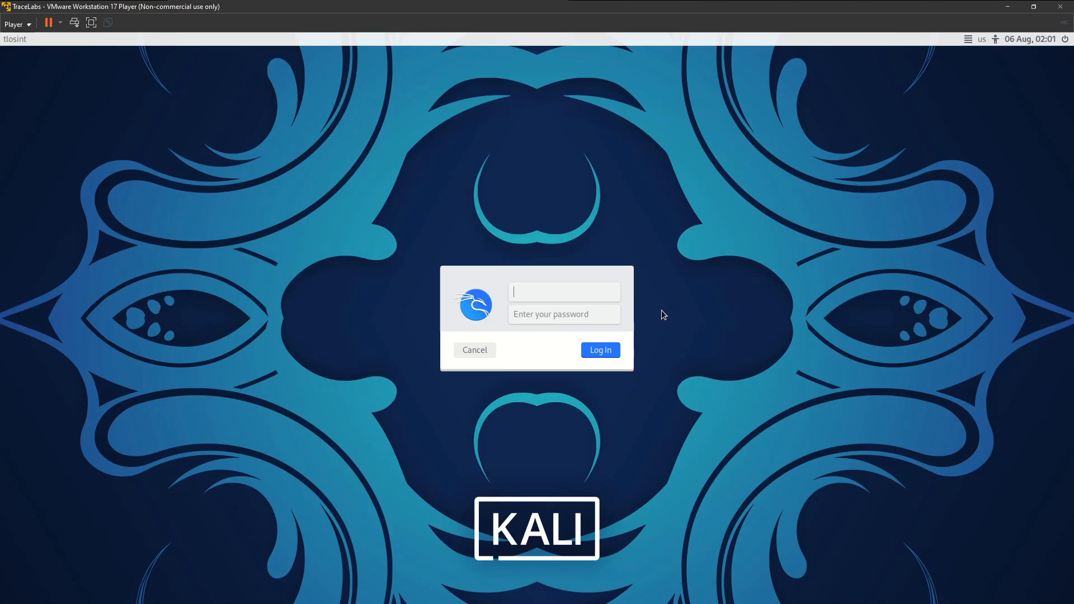
- Log in to the virtual machine as user osint with the account password
text(osin)
click(541, 293)
text(t)
key(Tab)
text(os)
key(Return)
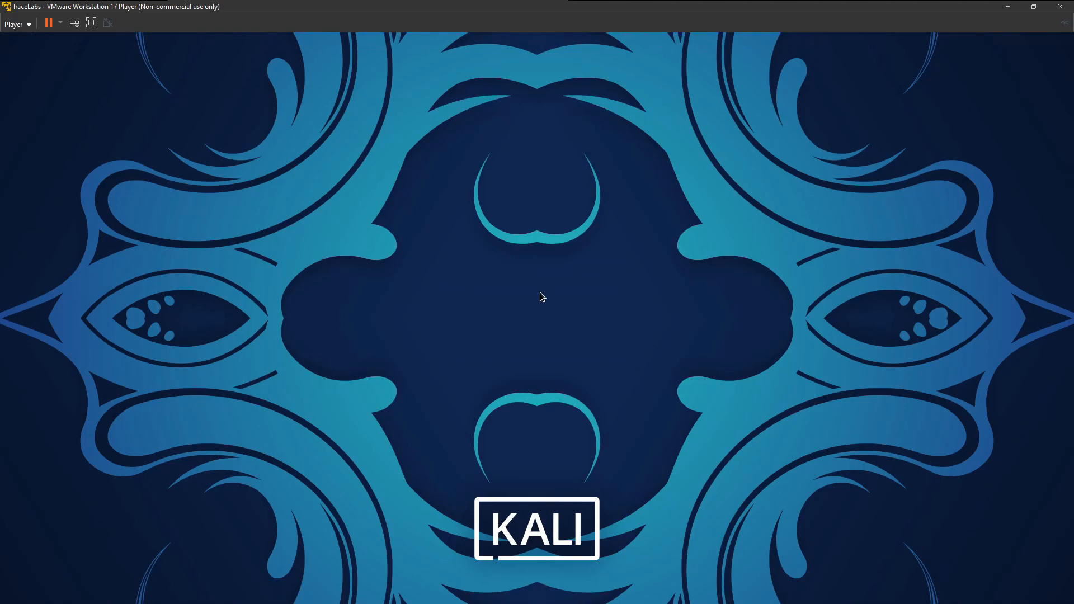
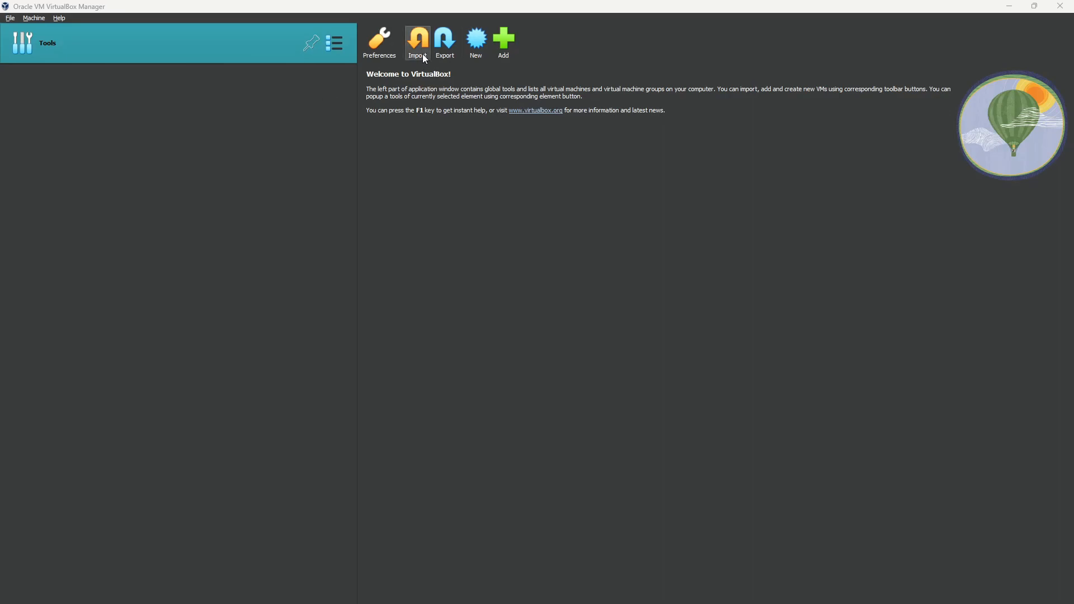
- In VirtualBox, add the existing machine from the kali-linux-2023.2-virtualbox-amd64 folder on the Proto Stuff (F:) drive
click(501, 49)
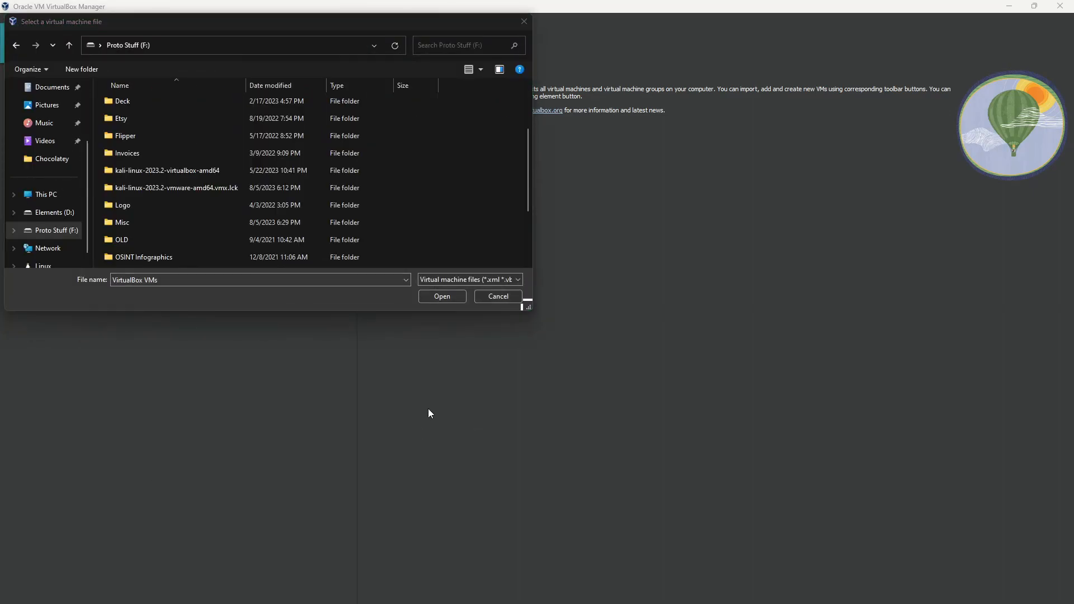
click(167, 170)
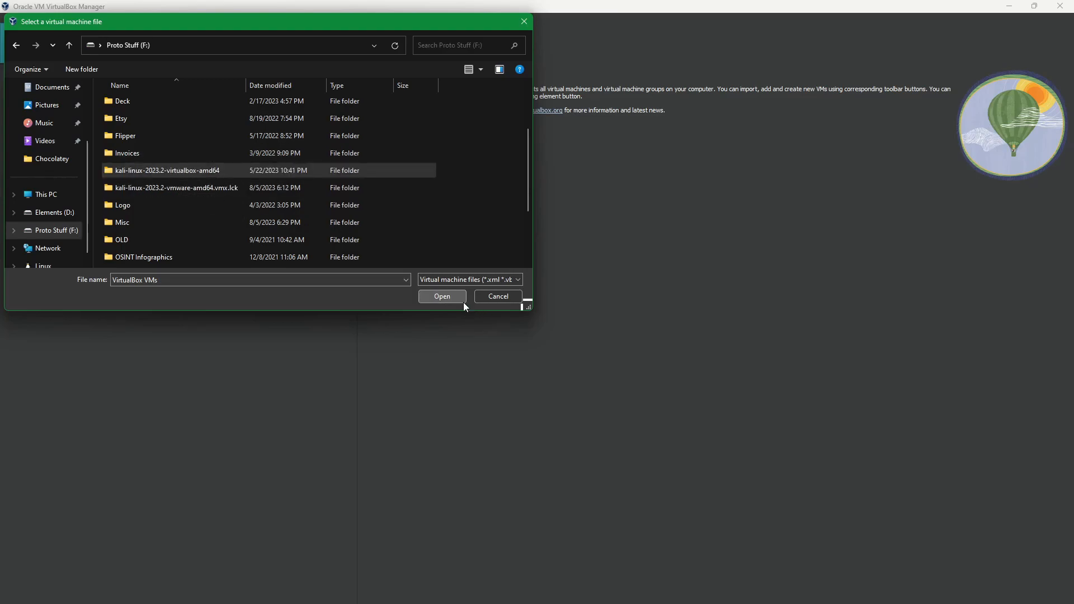
click(442, 297)
double_click(195, 105)
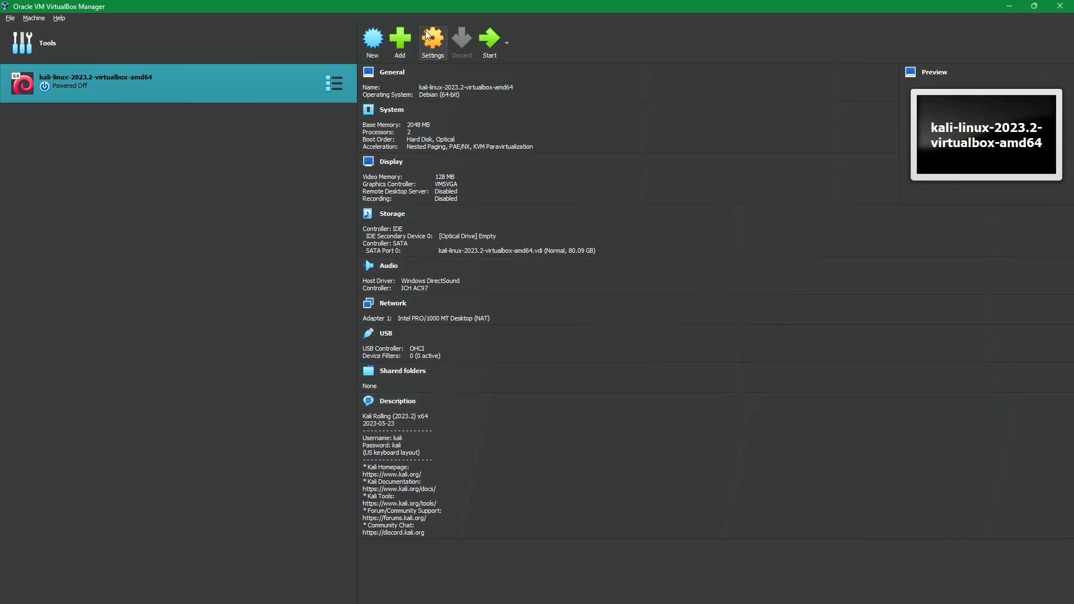
- Open the Kali machine's settings in a maximized window and examine its description for the default login details and reference links
click(441, 39)
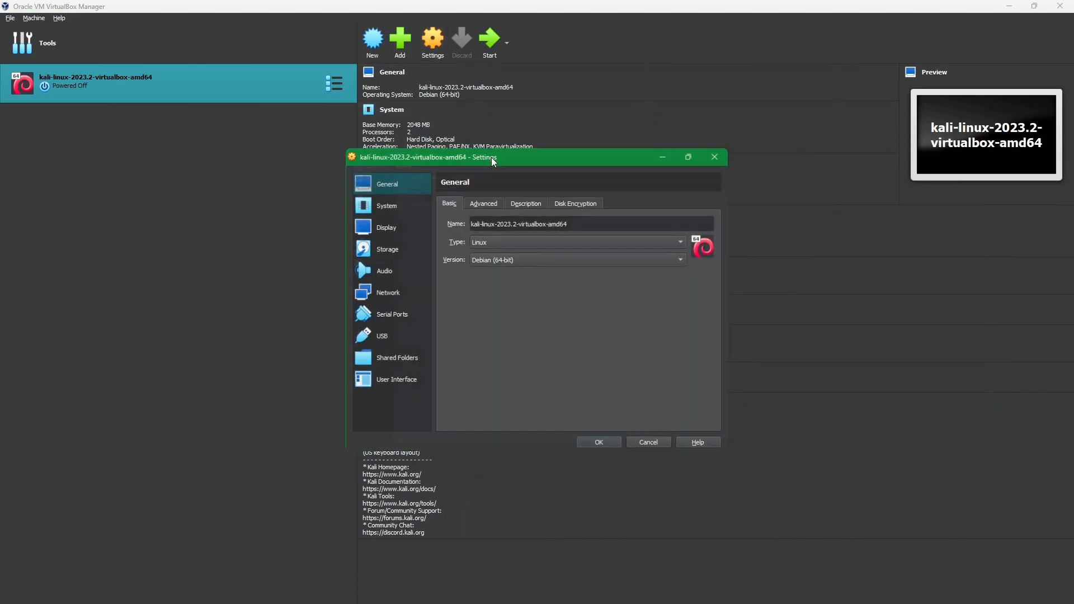
double_click(492, 163)
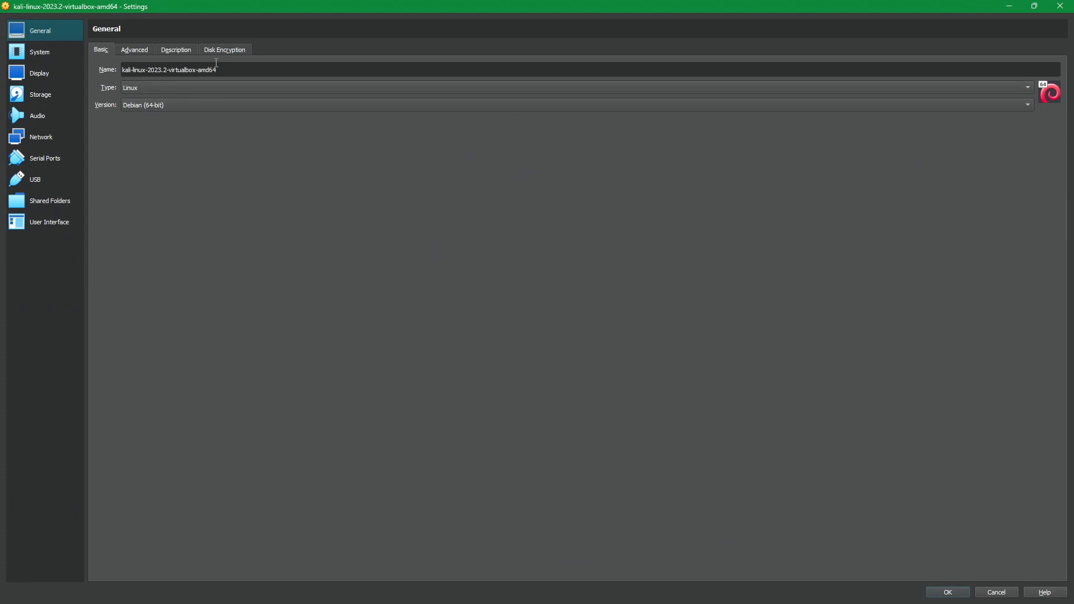
click(179, 54)
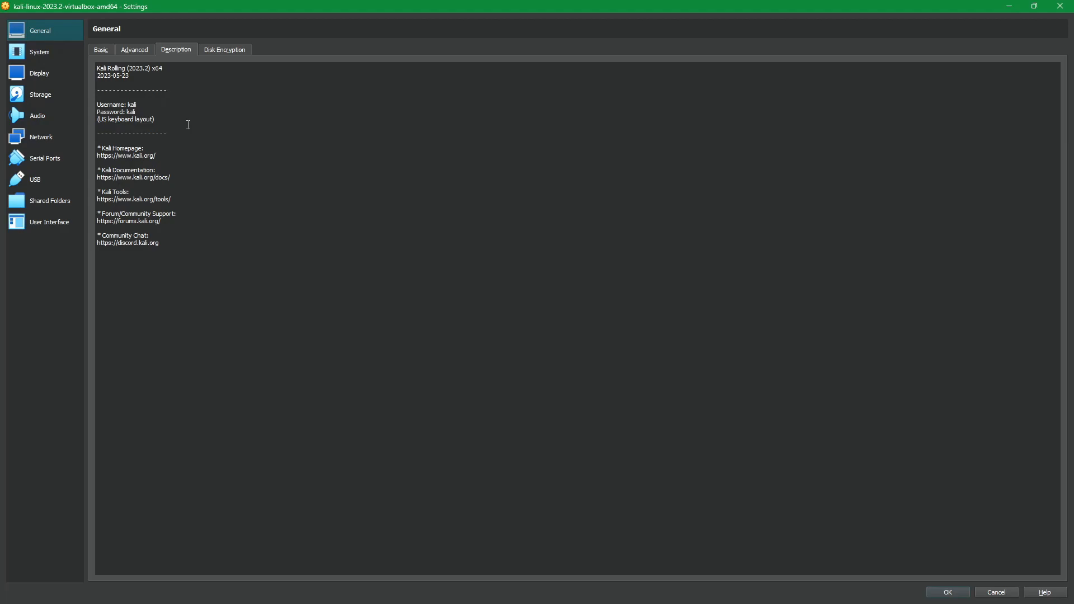
drag(208, 248, 96, 66)
click(212, 187)
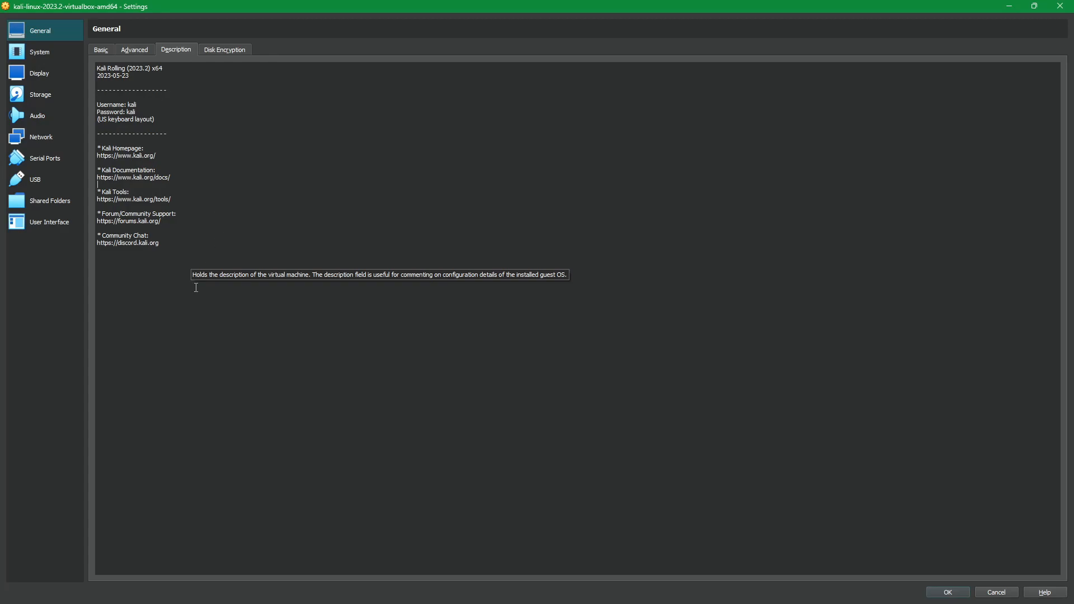
drag(193, 119, 91, 101)
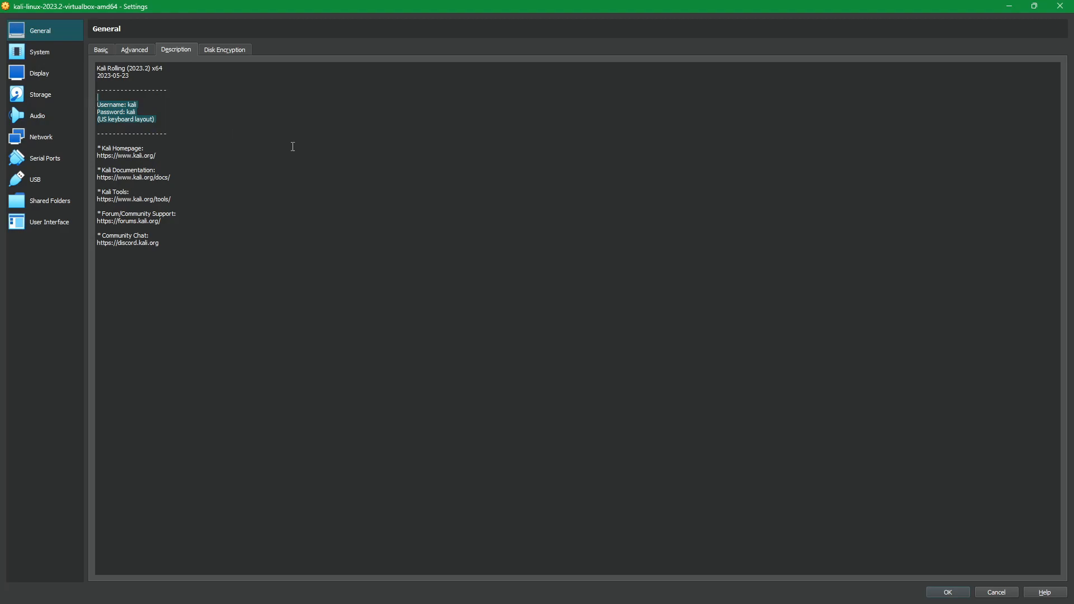
click(350, 144)
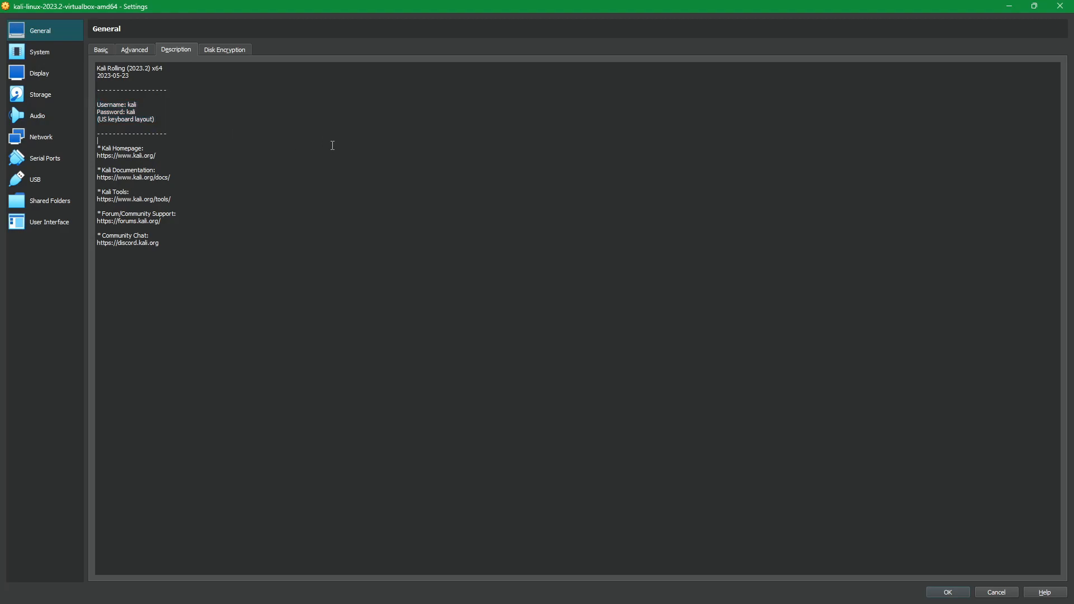
- Set the virtual machine's name to Kali in its basic general settings
click(107, 51)
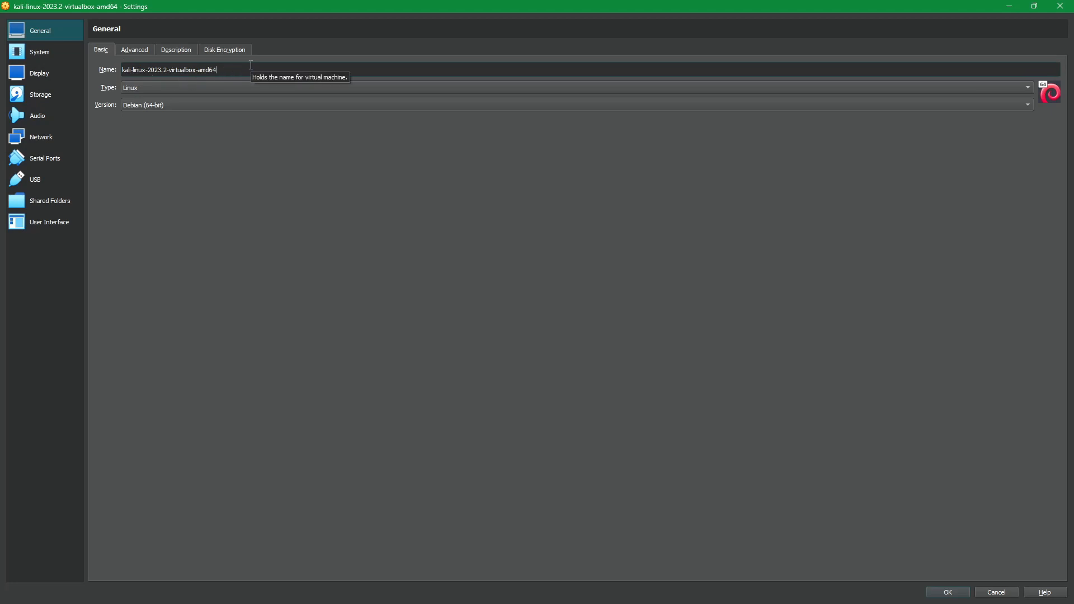
key(ctrl+a)
text(Kali)
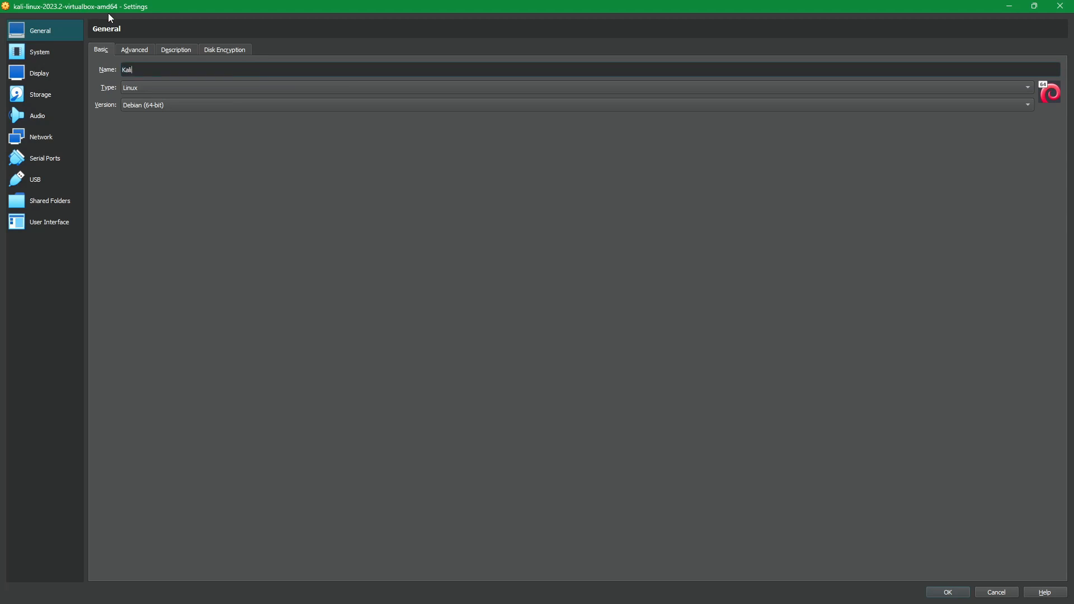
- Examine the machine's advanced general settings, checking the shared clipboard and drag-and-drop options, and view the disk encryption settings
click(143, 51)
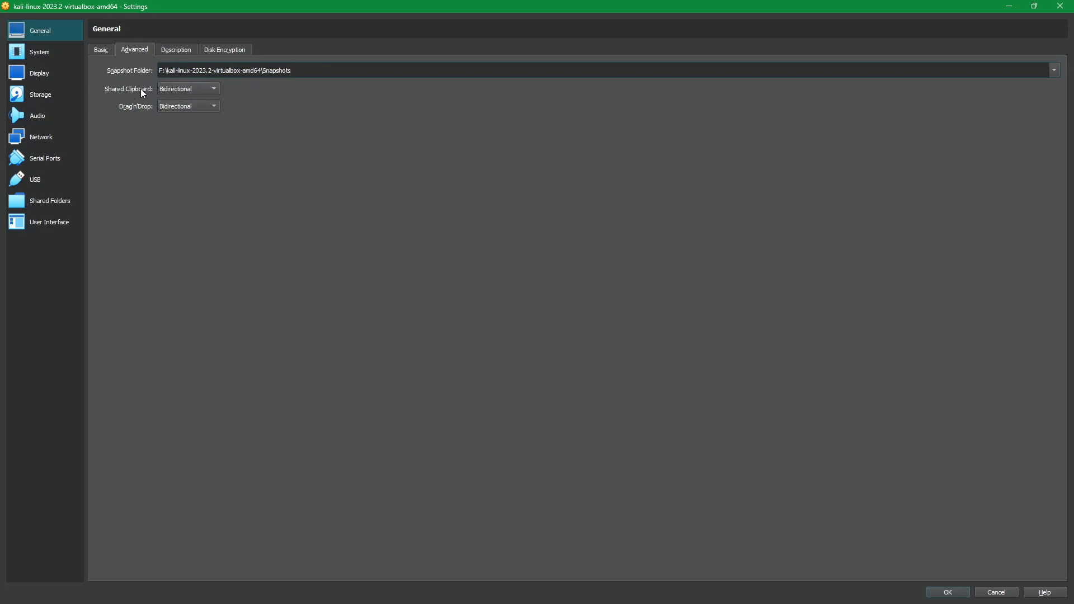
click(169, 108)
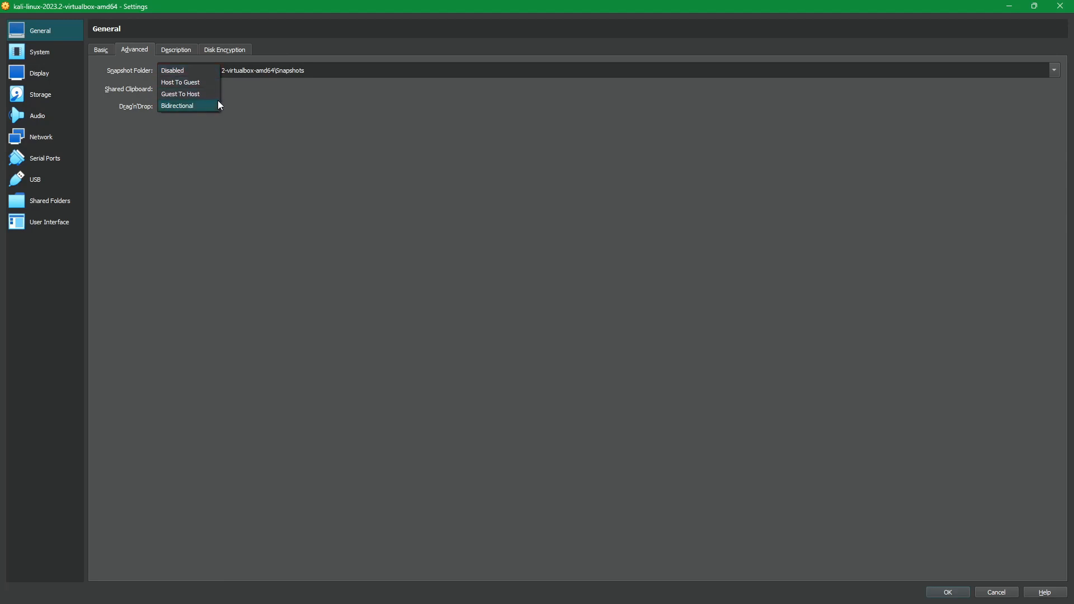
click(337, 157)
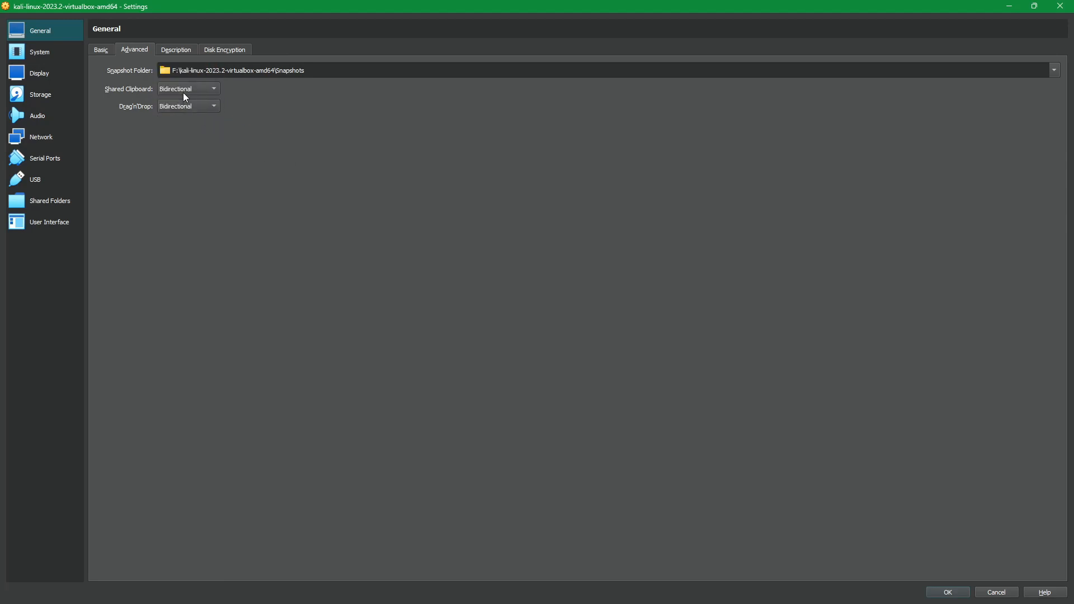
click(177, 89)
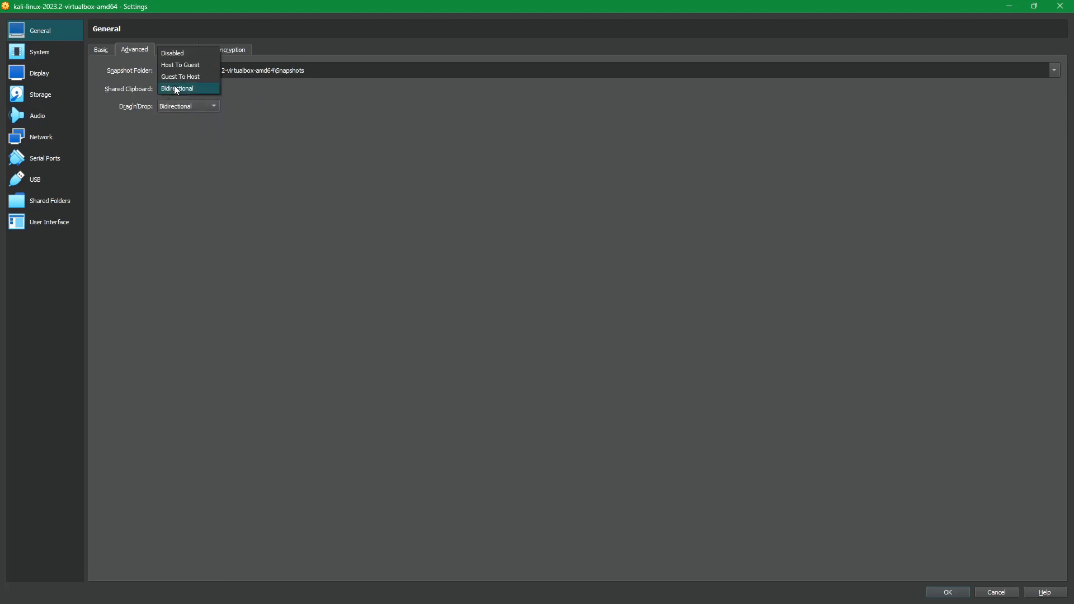
click(183, 90)
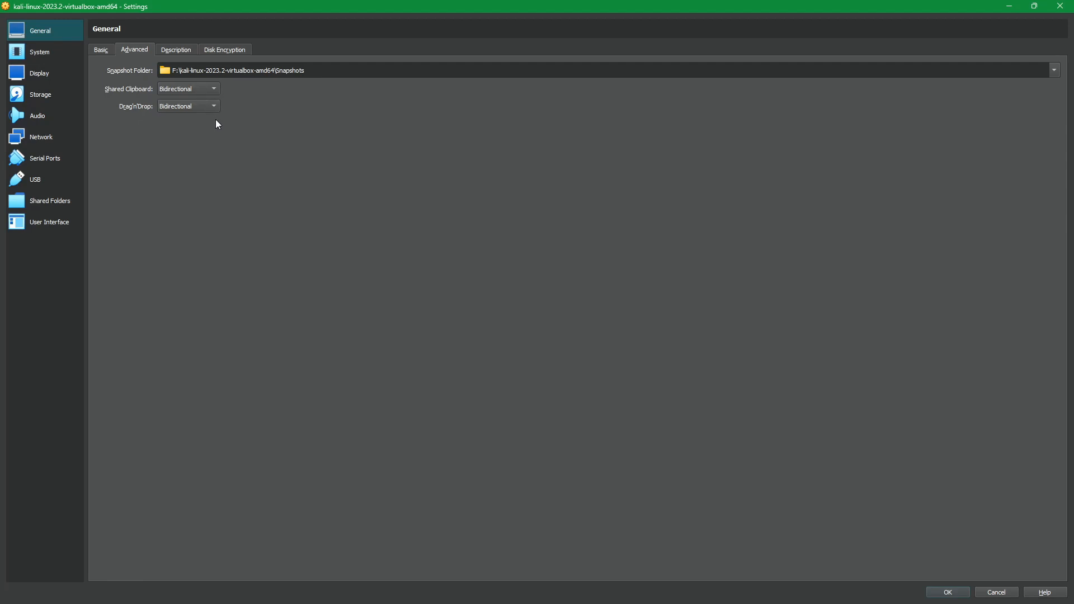
click(235, 51)
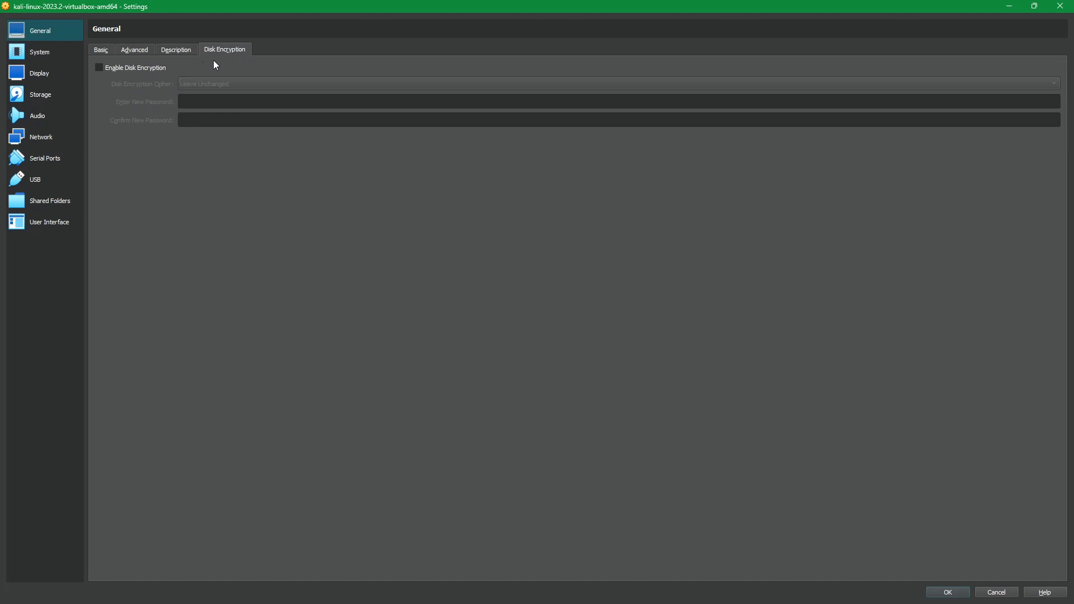
- Examine the machine's motherboard, processor and acceleration options in the system settings
click(39, 54)
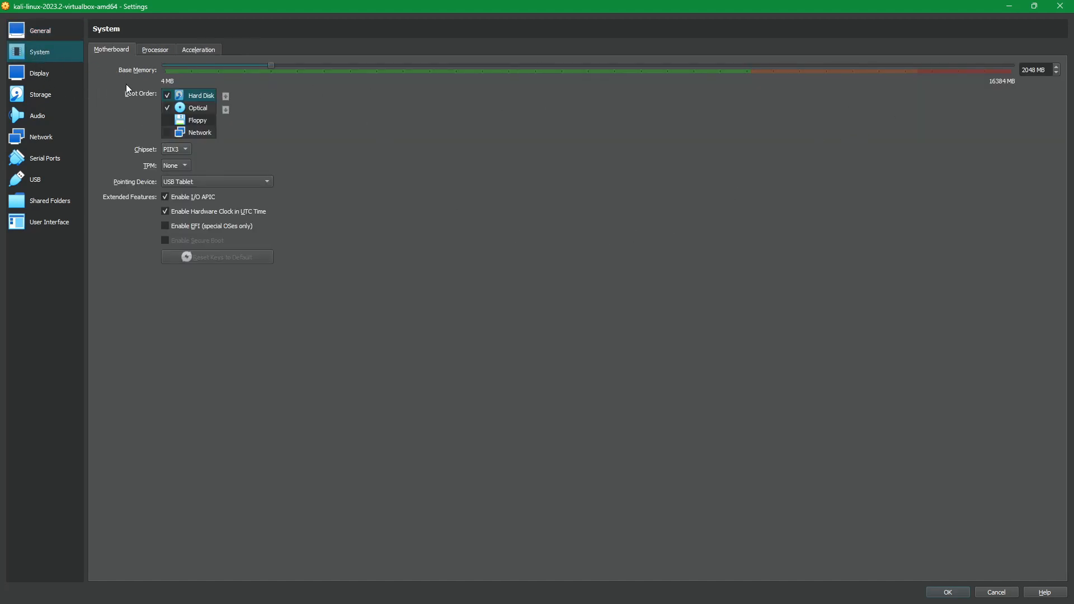
click(162, 53)
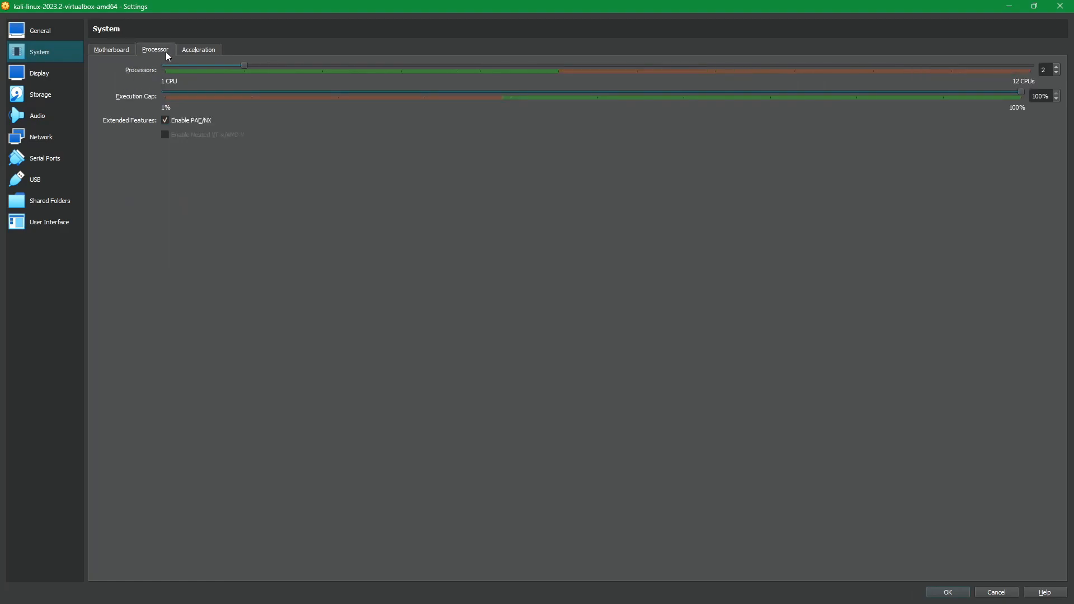
click(200, 55)
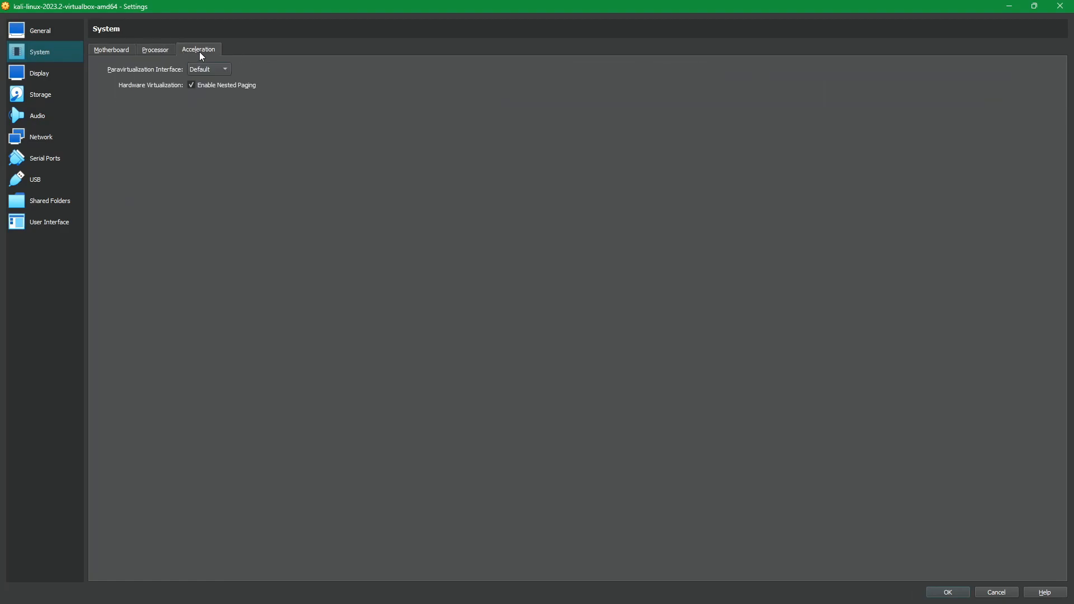
click(111, 51)
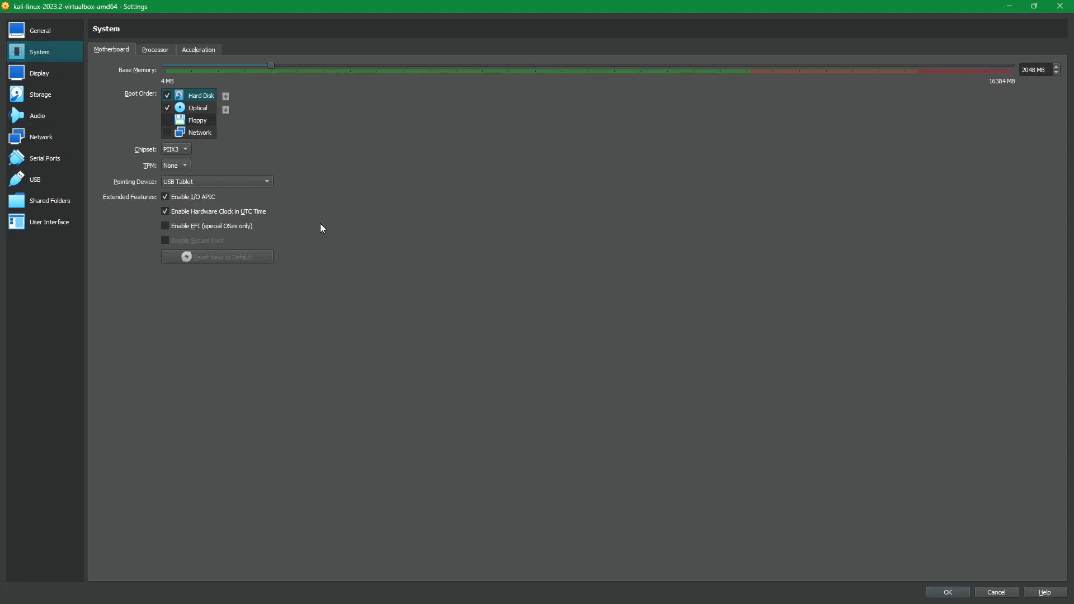
- Look through the machine's display, storage and audio settings
click(46, 73)
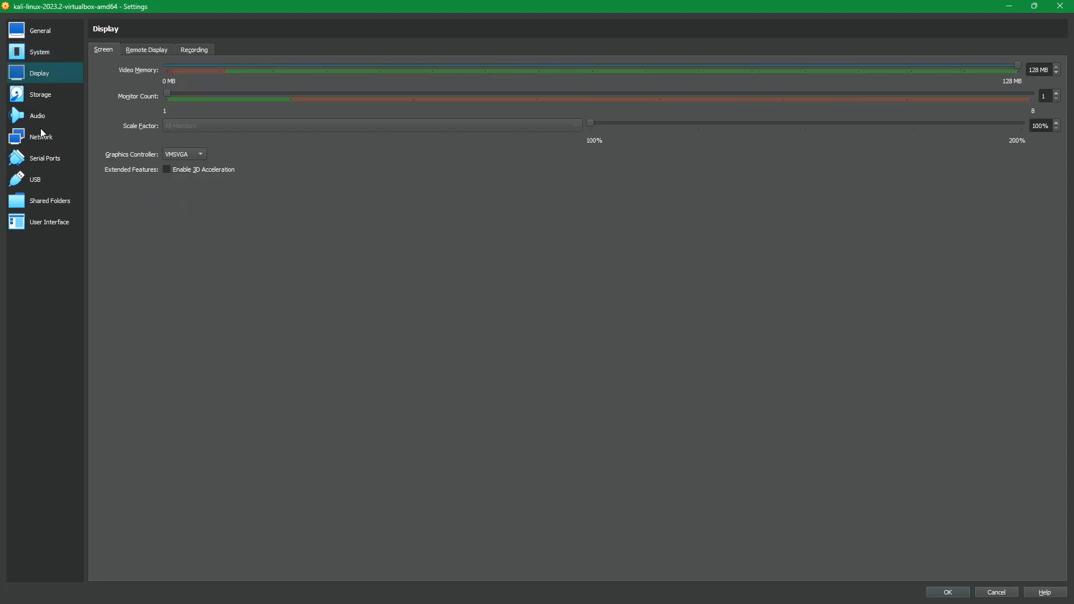
click(44, 96)
click(40, 117)
- Examine the network settings of all four adapters, including Adapter 1's advanced options and the available attachment types
click(39, 136)
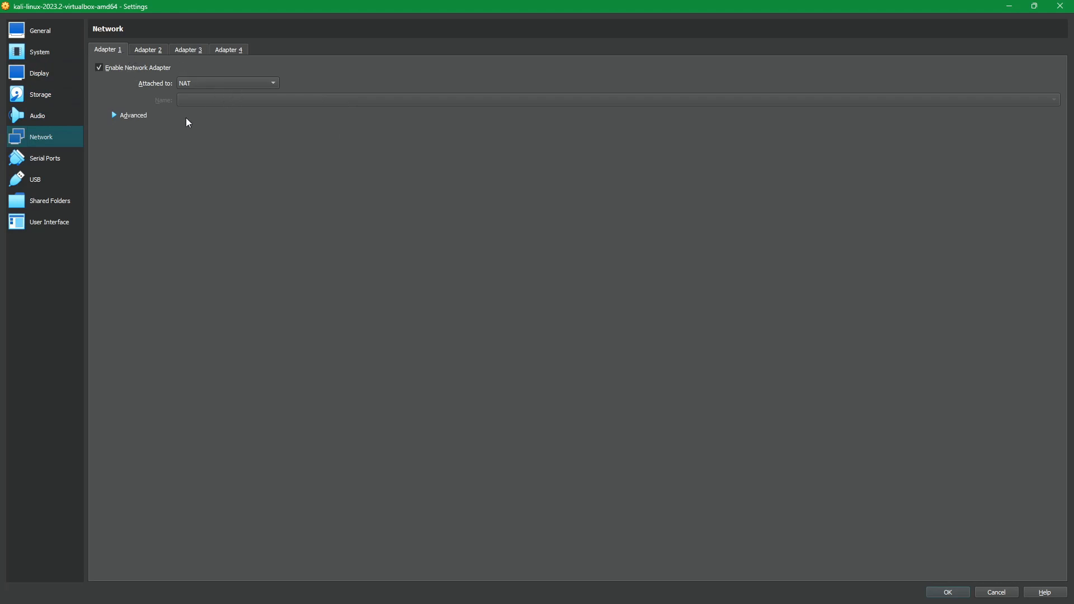
click(119, 115)
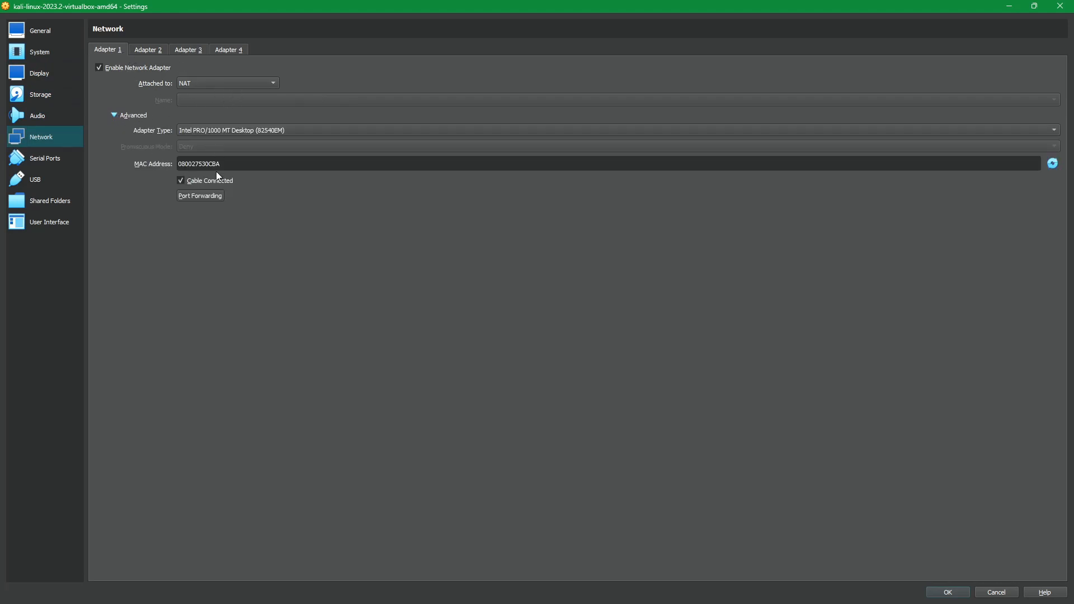
click(151, 49)
click(190, 50)
click(227, 51)
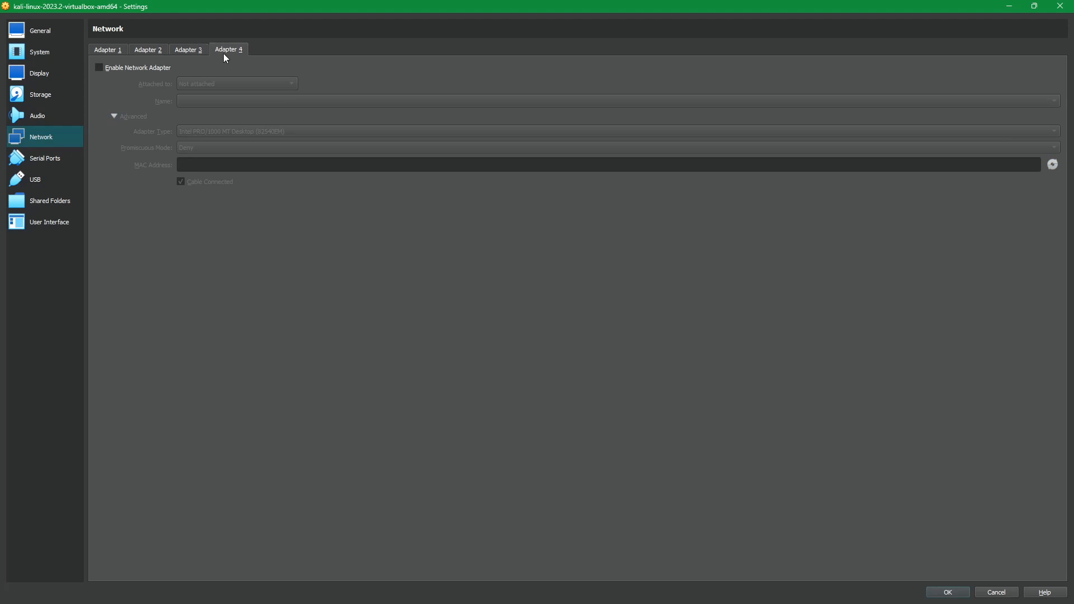
click(109, 51)
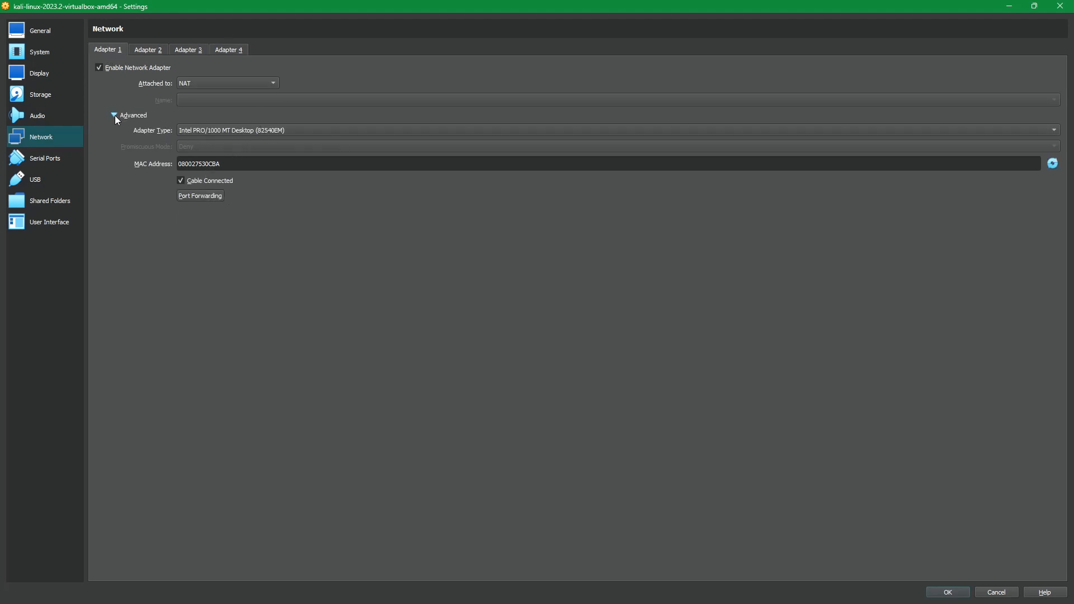
click(189, 84)
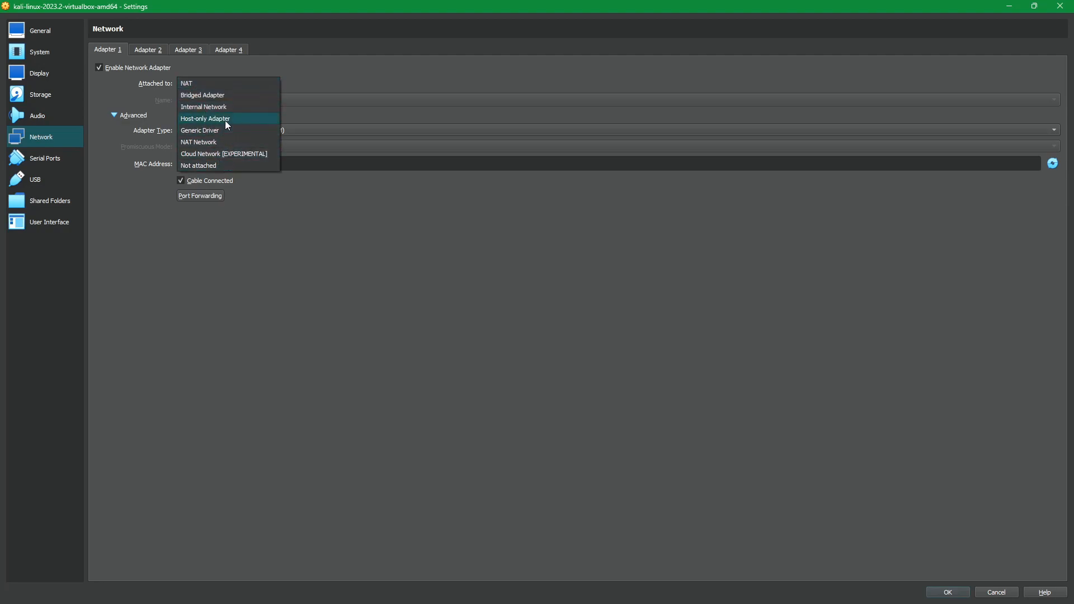
click(324, 66)
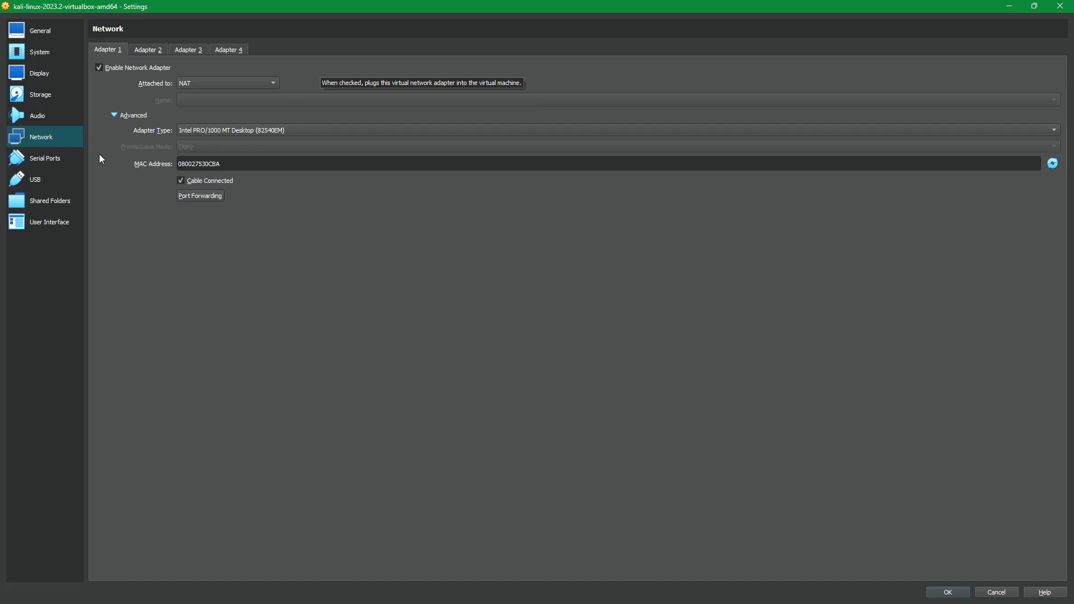
- Check the shared folders, user interface and basic general settings, and save the machine's settings
click(62, 194)
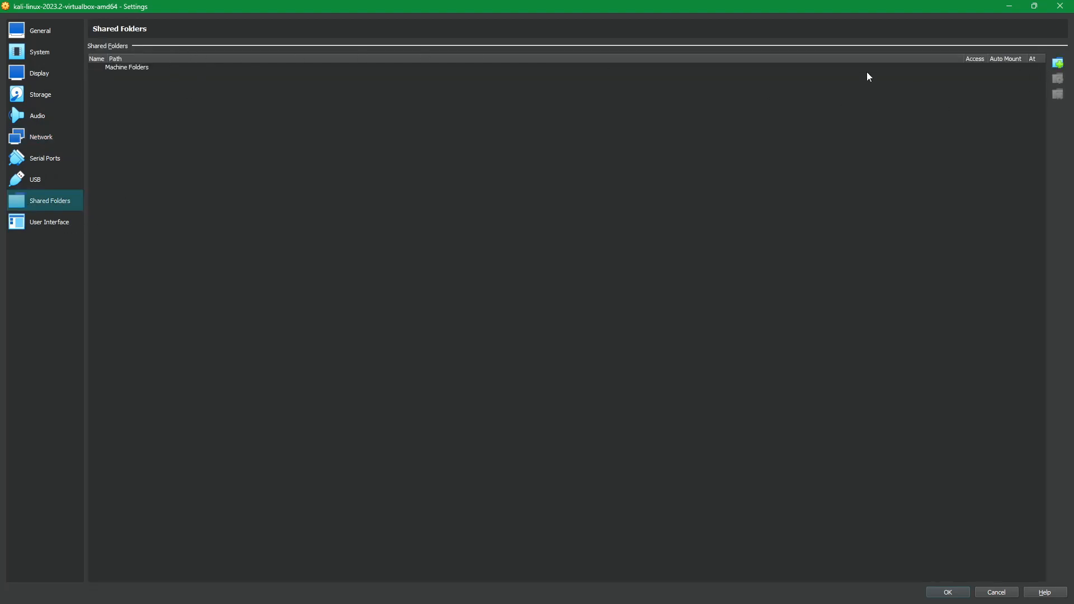
click(31, 227)
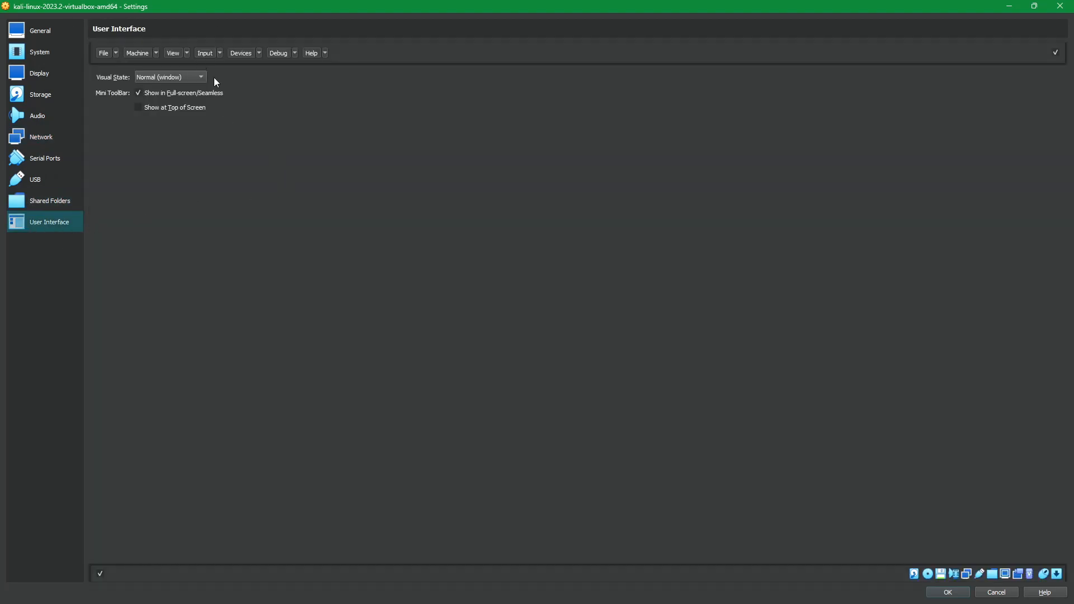
click(27, 30)
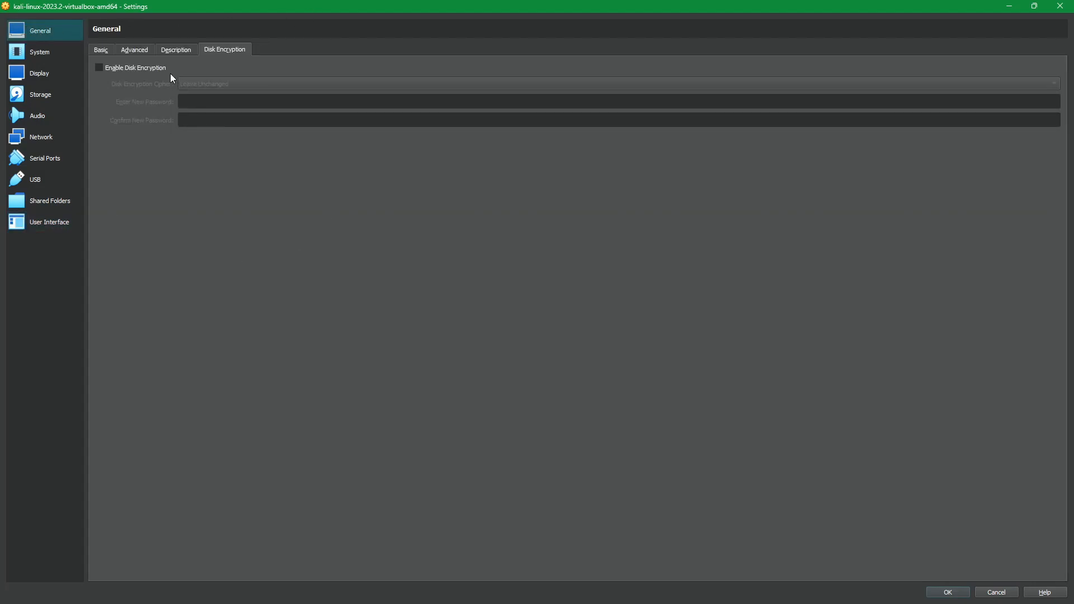
click(102, 50)
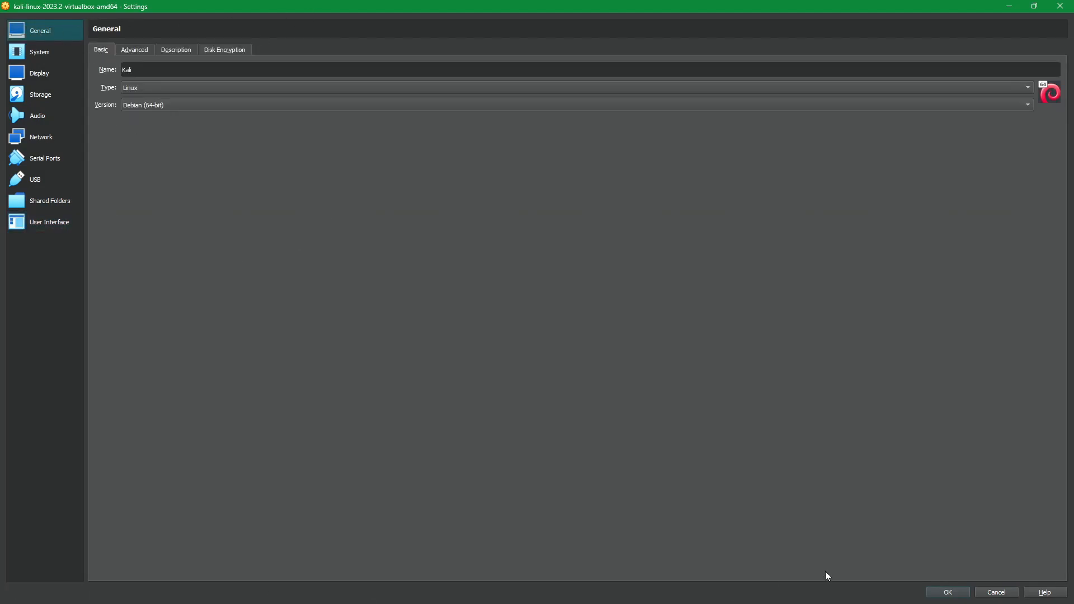
click(966, 596)
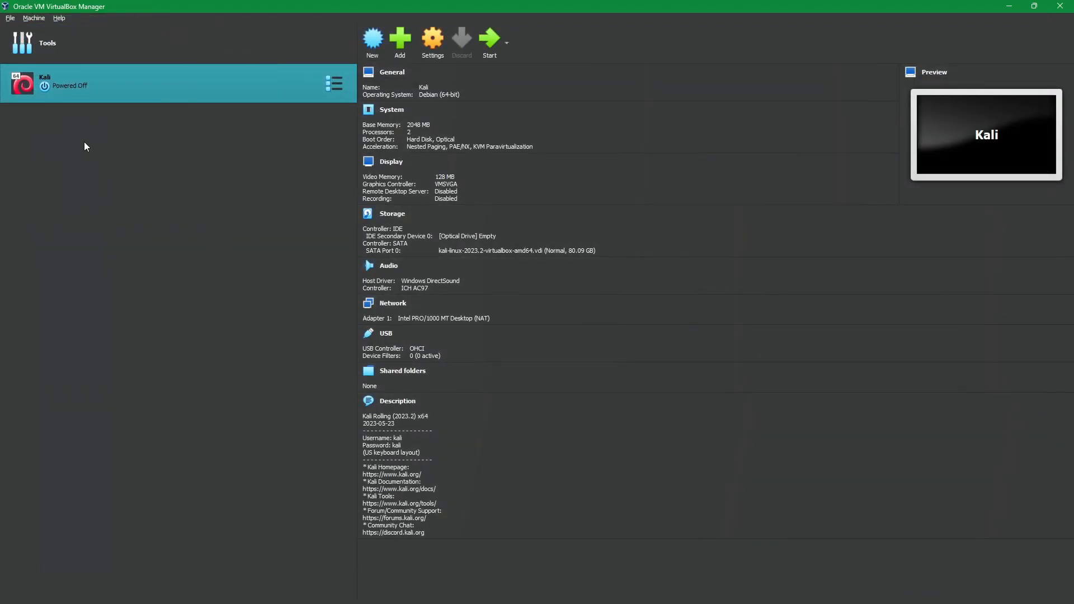
- Move the Kali machine into a new group in the machine list
right_click(89, 91)
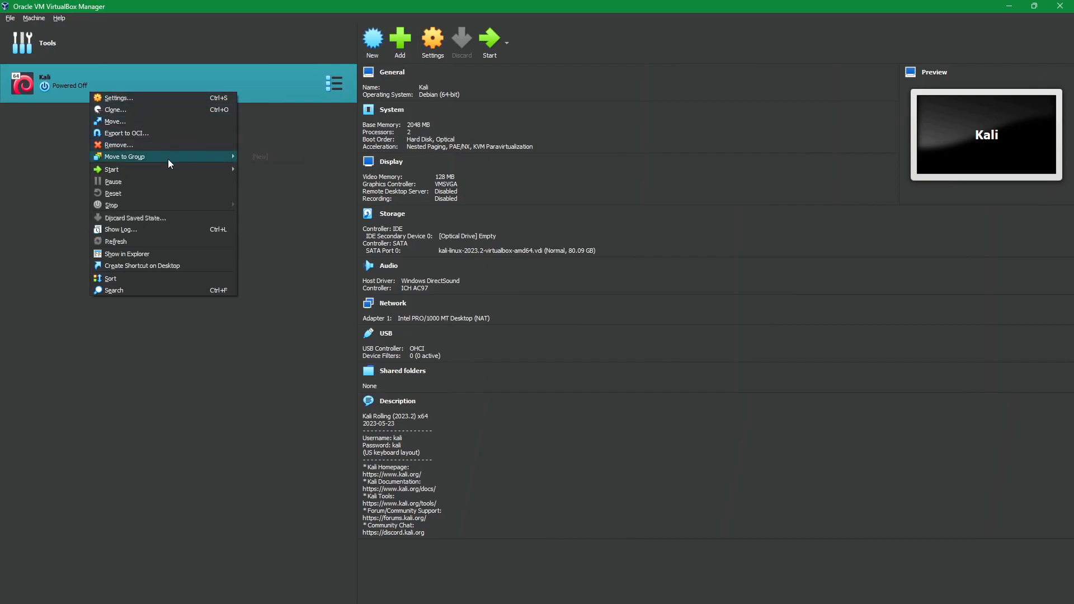
mouse_move(171, 157)
click(275, 160)
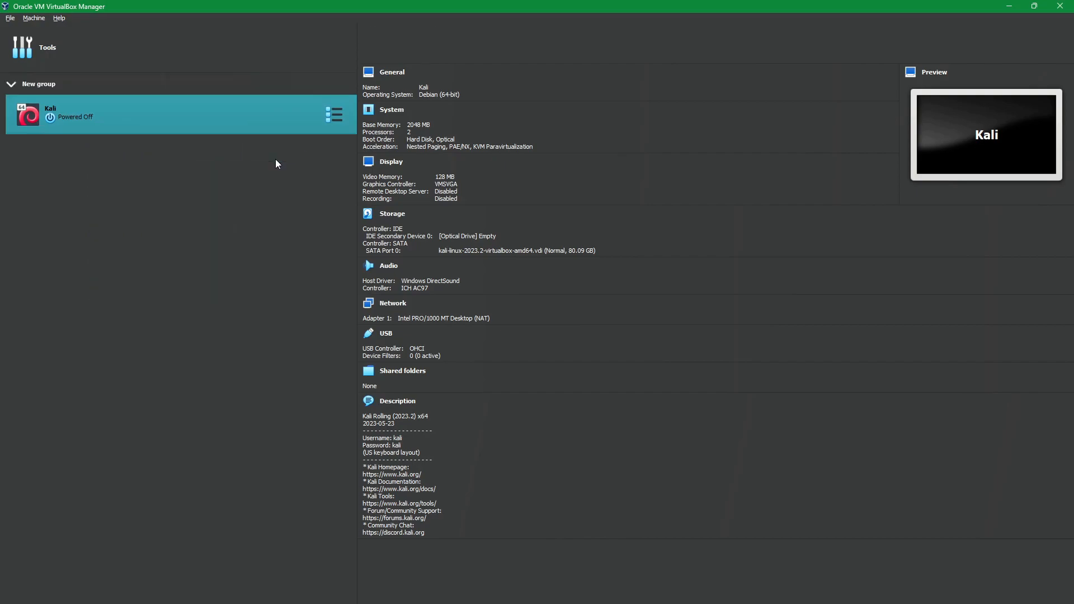
- Rename the new machine group as Kali, and check that it collapses and expands
click(49, 78)
right_click(50, 78)
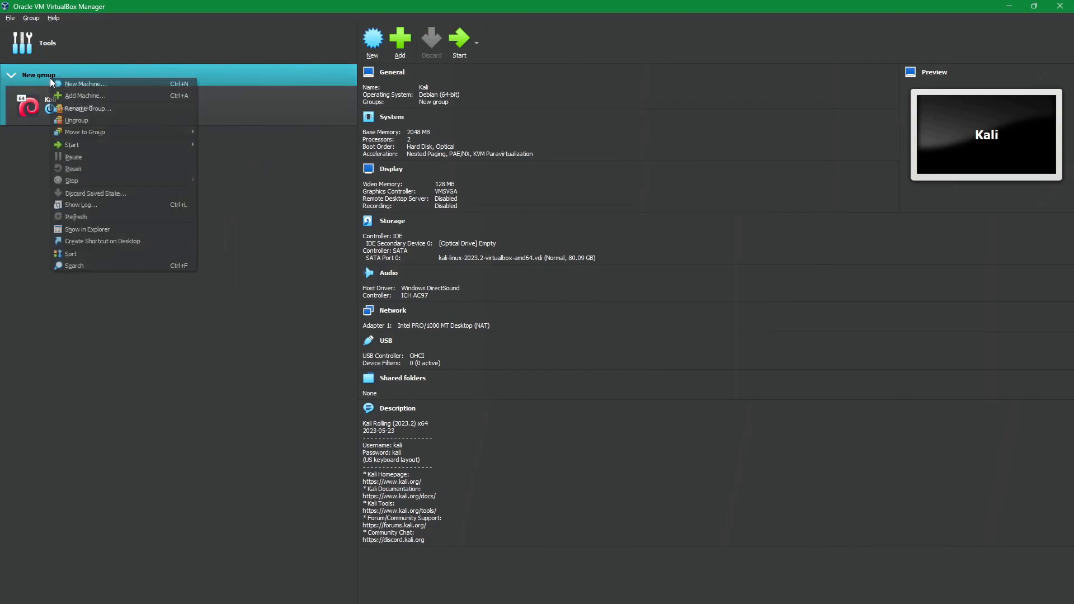
click(90, 114)
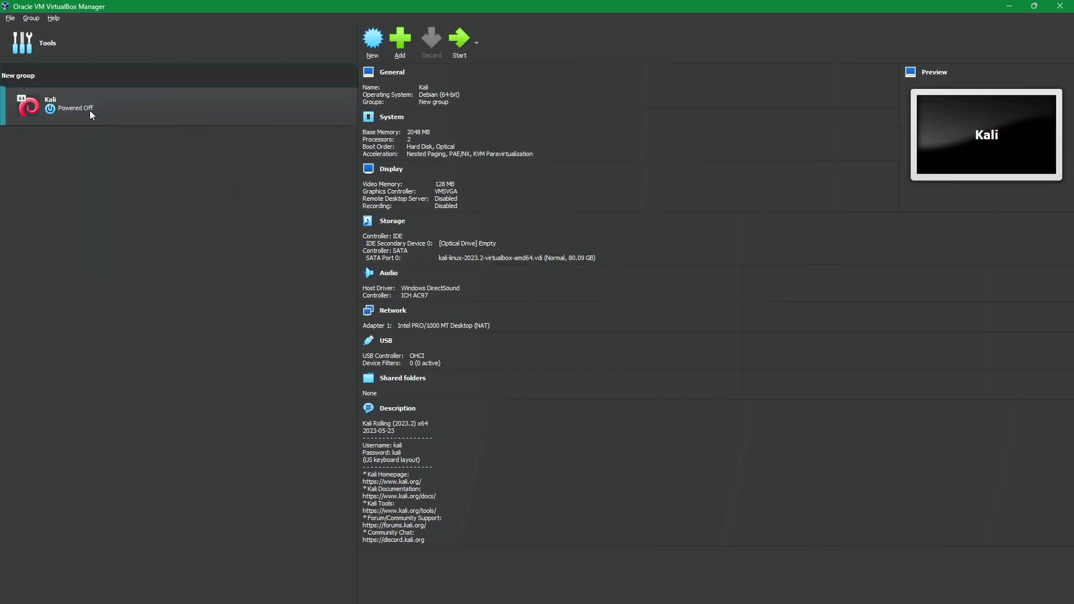
key(BackSpace)
key(BackSpace)
key(BackSpace)
key(BackSpace)
key(BackSpace)
key(BackSpace)
key(BackSpace)
key(BackSpace)
text(Kali)
key(Return)
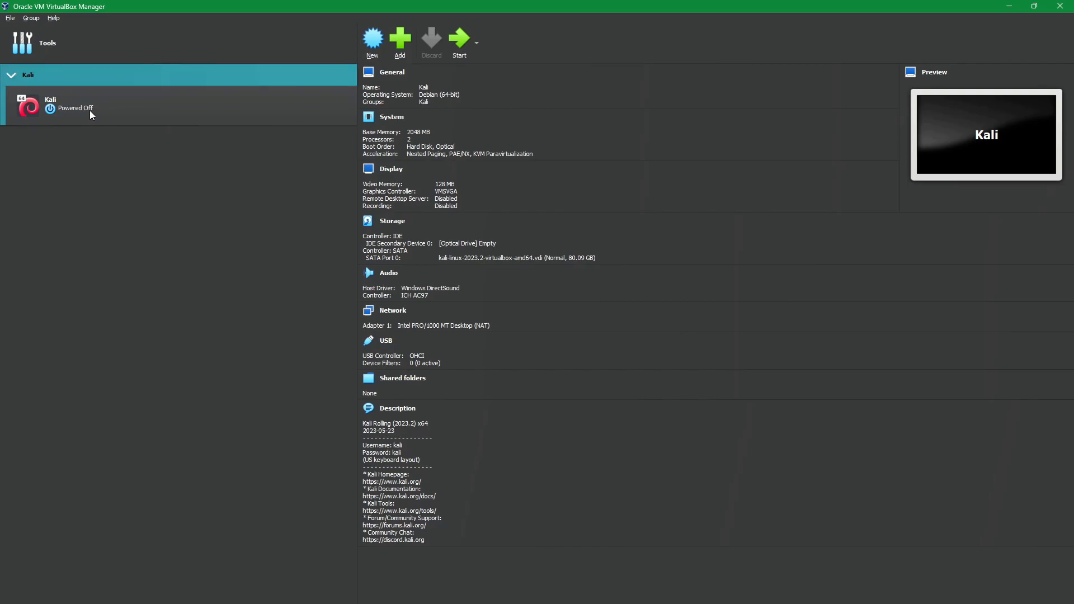
click(6, 76)
click(14, 78)
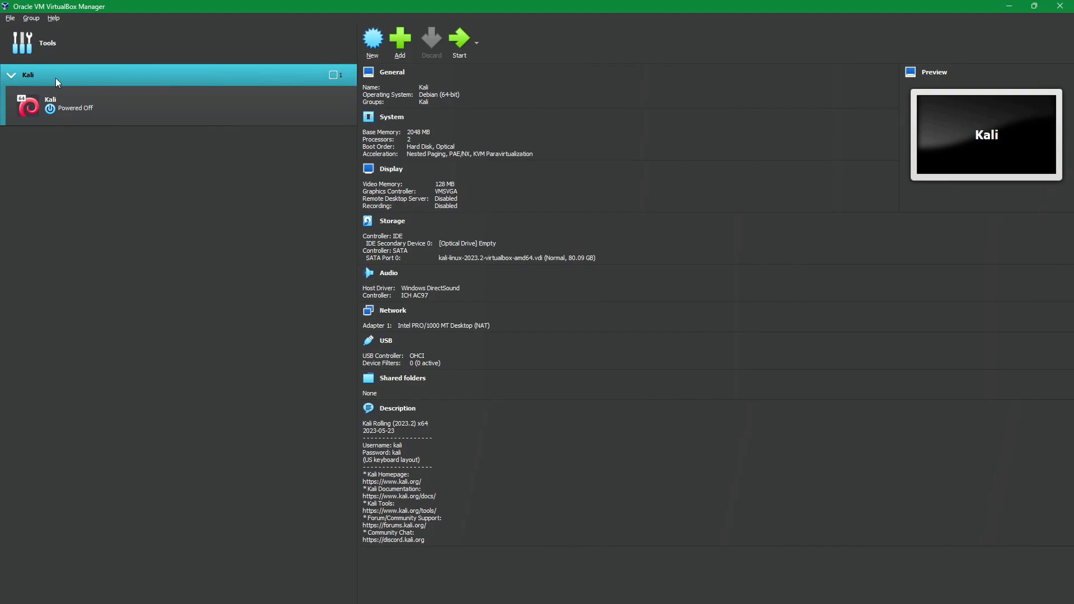
- Examine the Kali machine's file manager, activity, logs and snapshots views
click(218, 109)
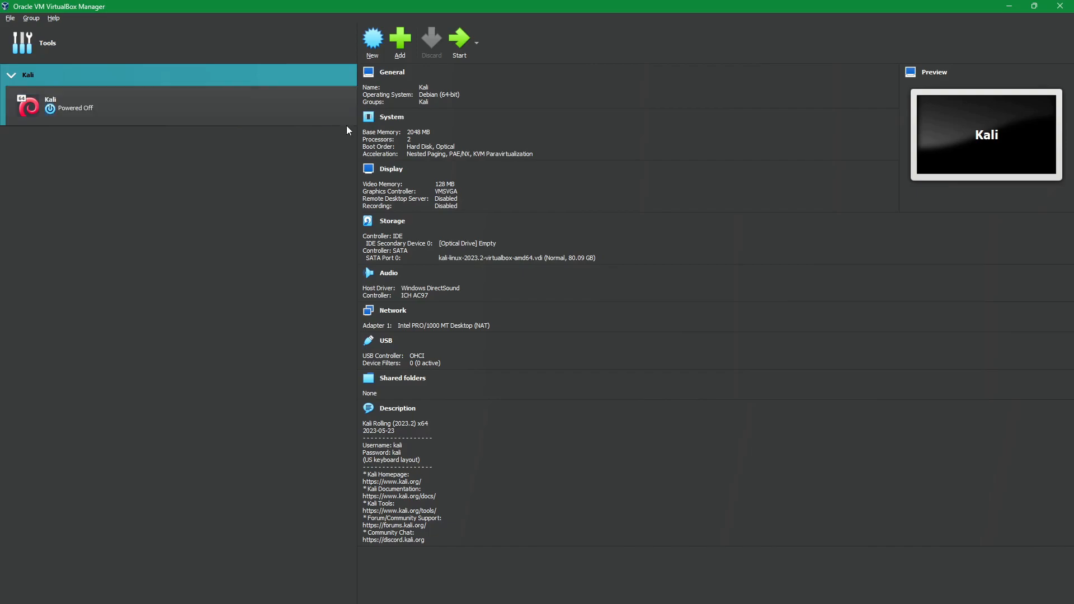
click(330, 104)
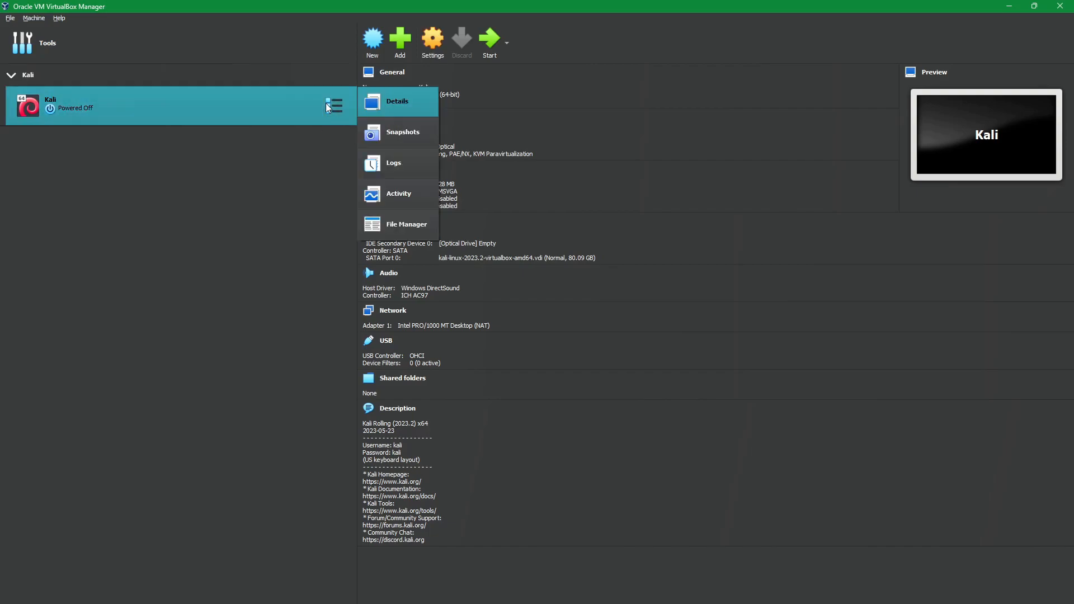
click(417, 221)
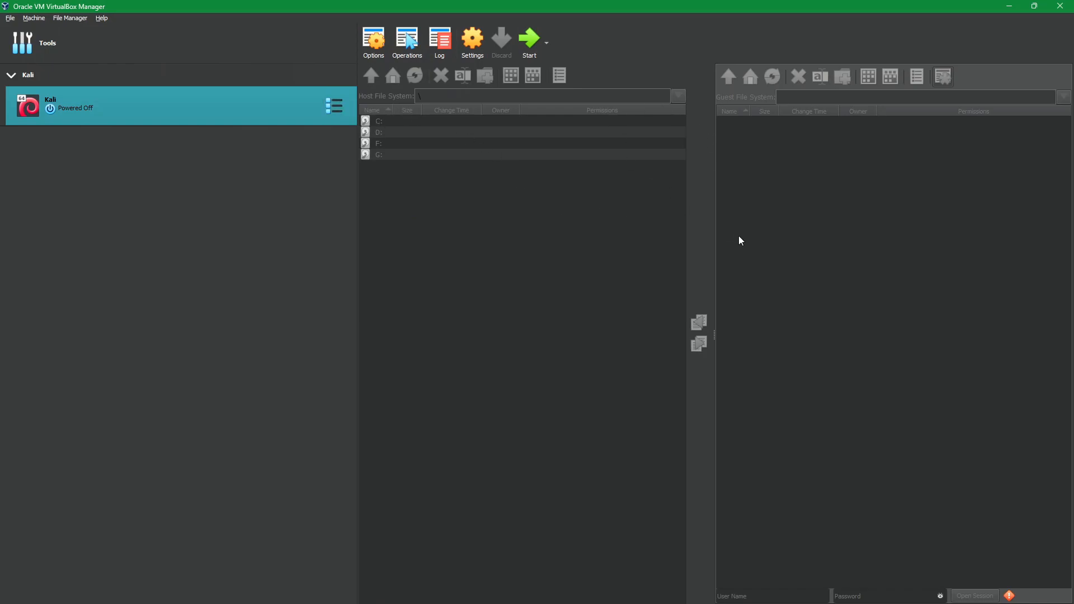
click(334, 106)
click(374, 193)
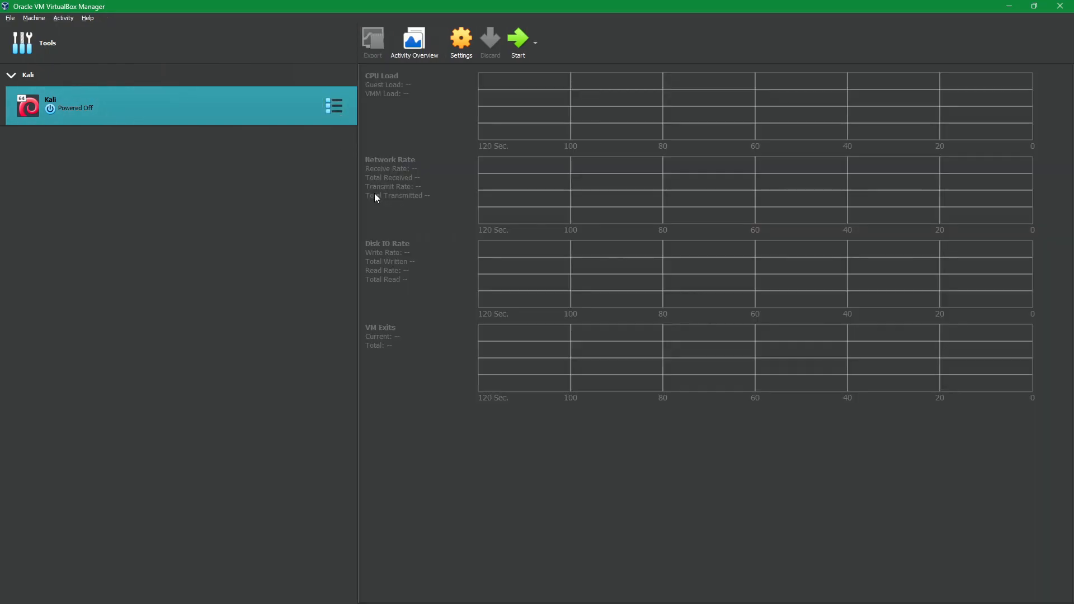
click(338, 105)
click(361, 155)
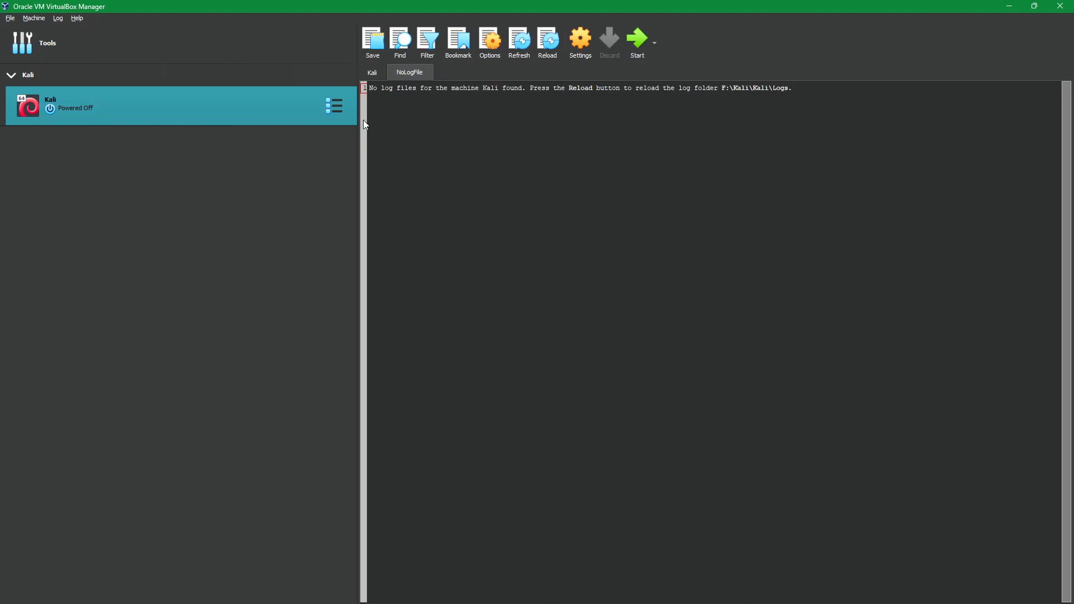
click(334, 107)
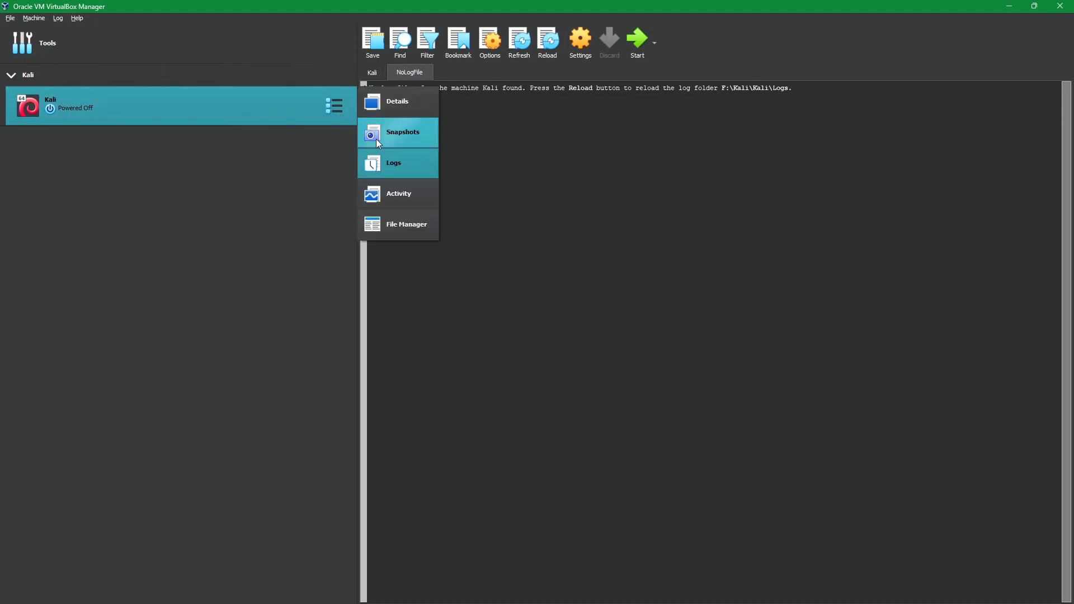
click(374, 131)
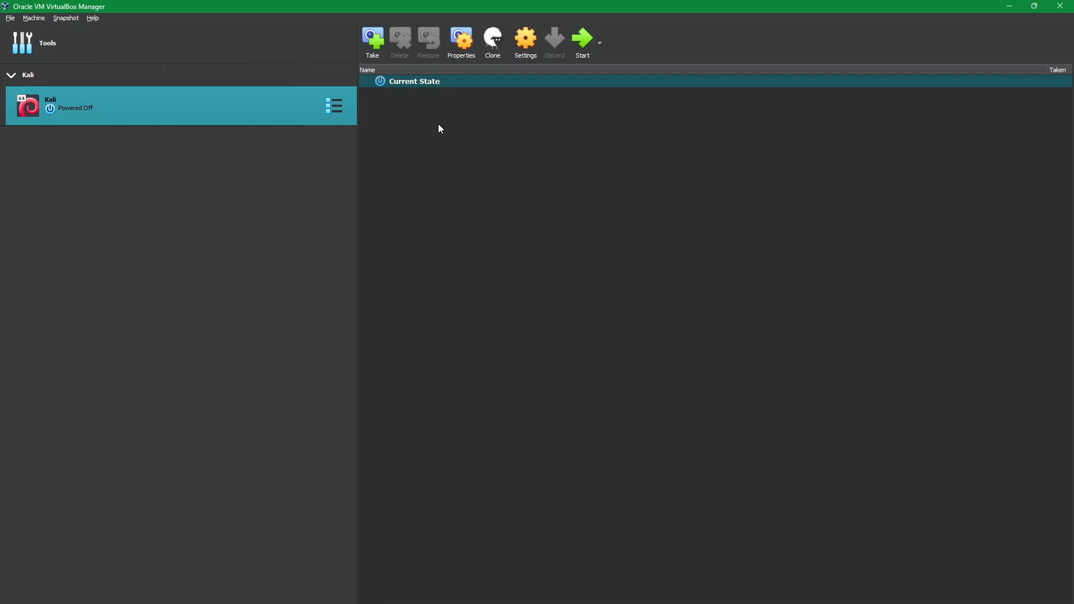
- Check the options for taking a snapshot of the Kali machine and for cloning it, closing both dialogs without applying anything
click(382, 48)
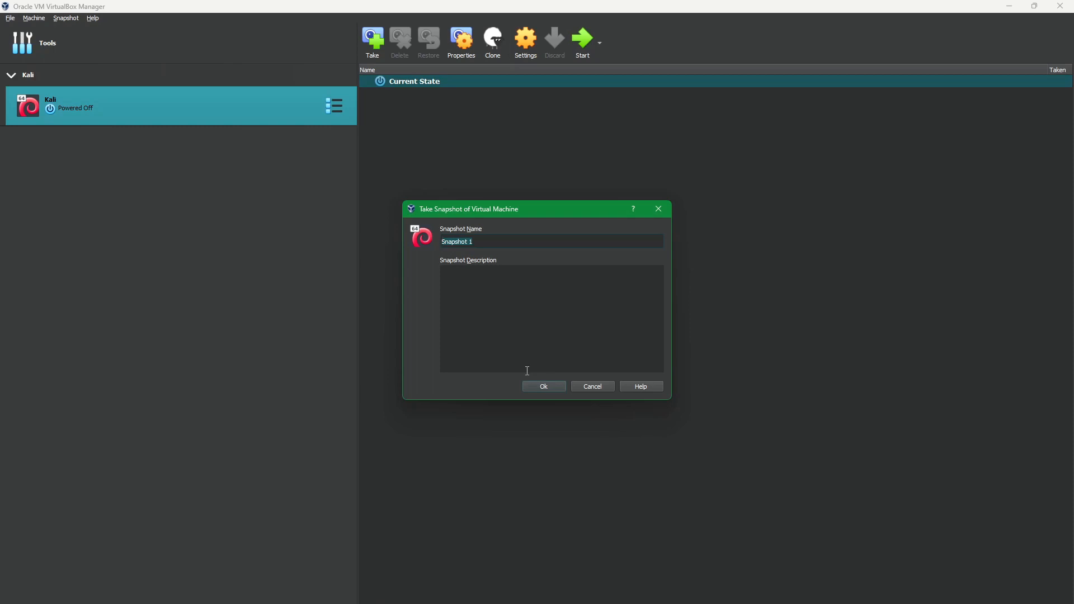
click(667, 205)
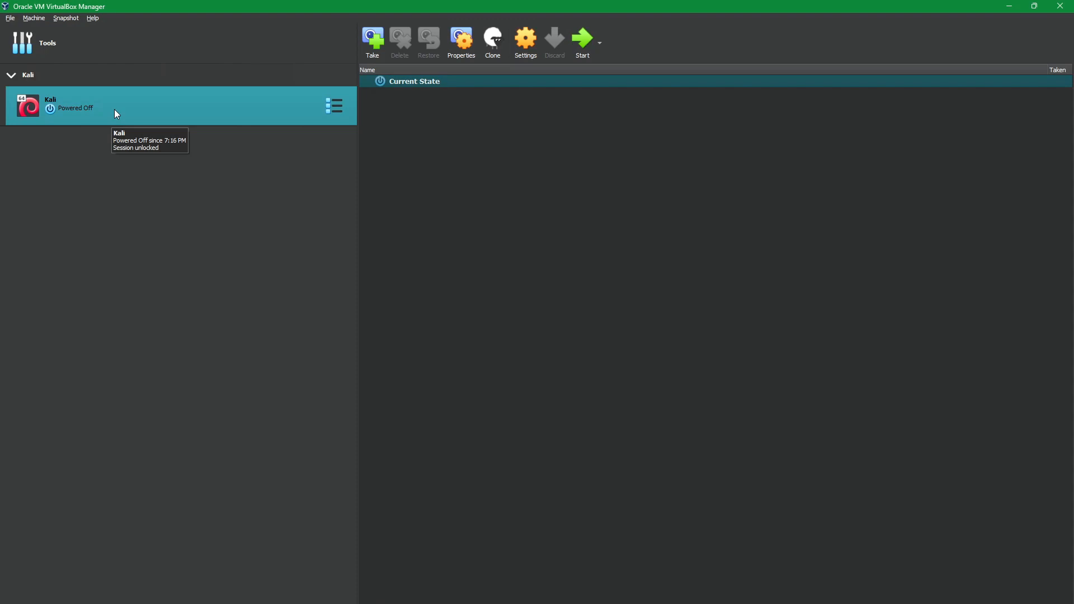
right_click(171, 106)
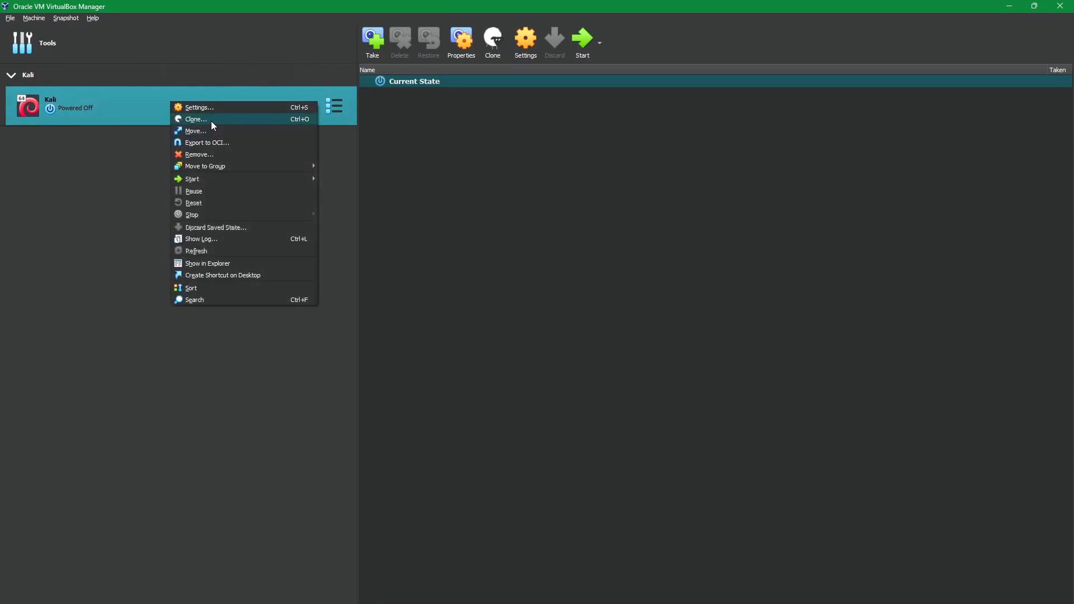
click(210, 121)
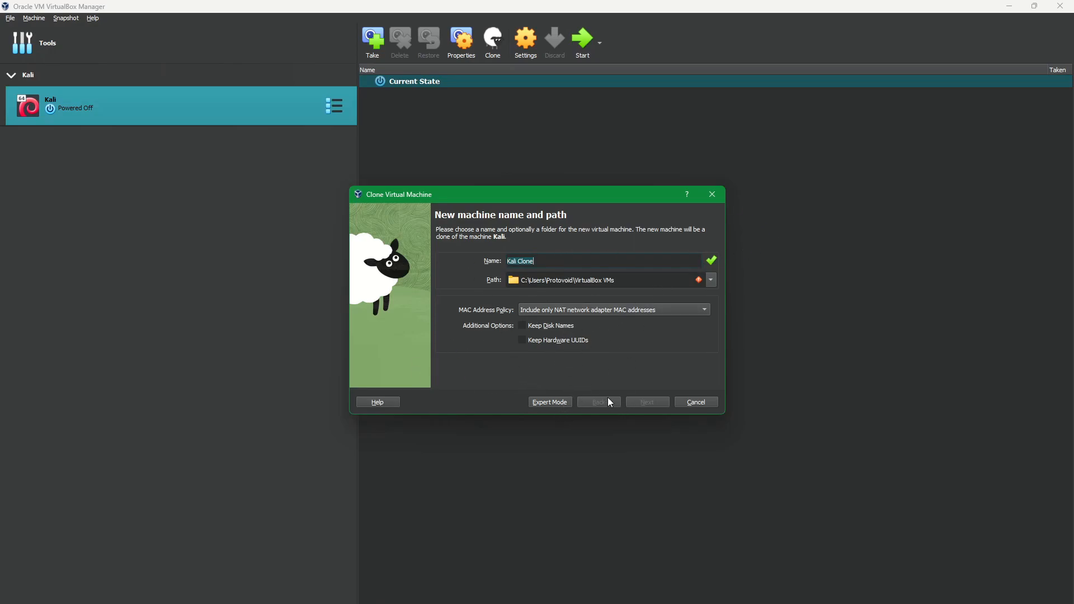
click(712, 195)
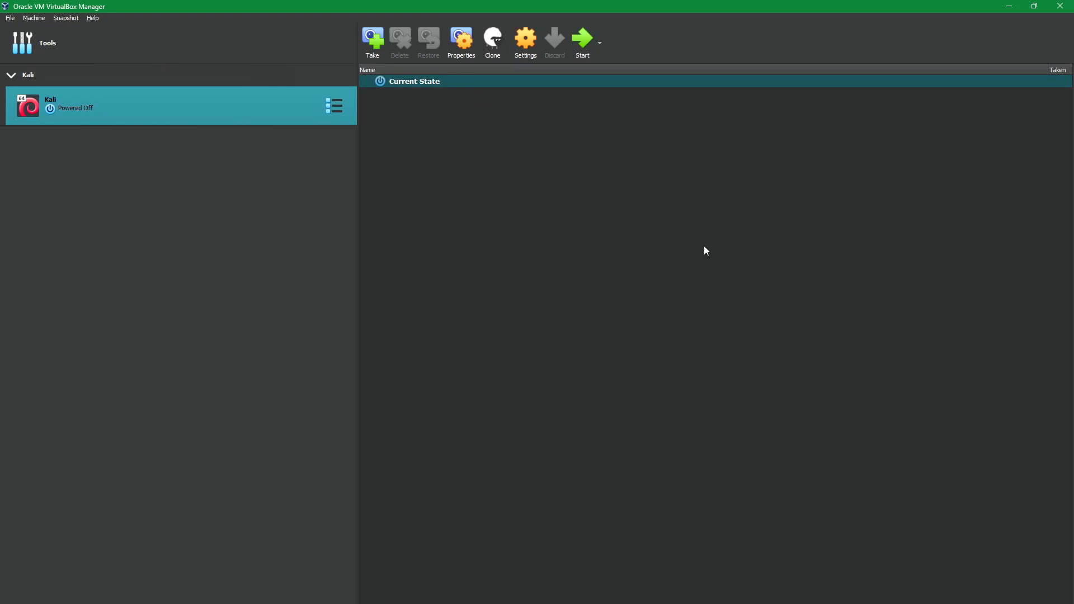
- Return to the Kali machine's details, check the available start modes, and start the machine
click(334, 106)
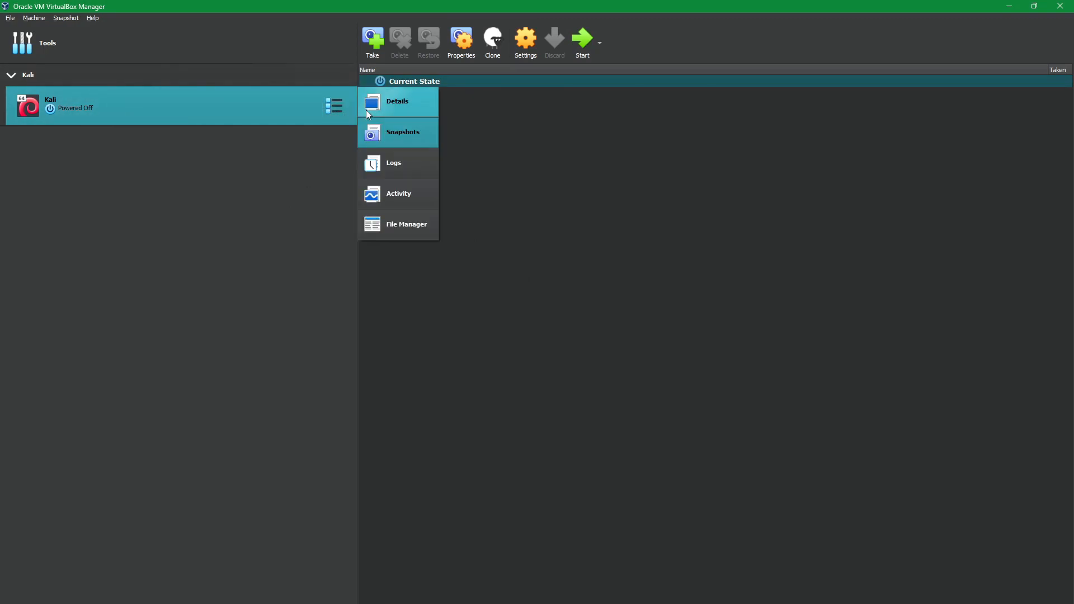
click(366, 106)
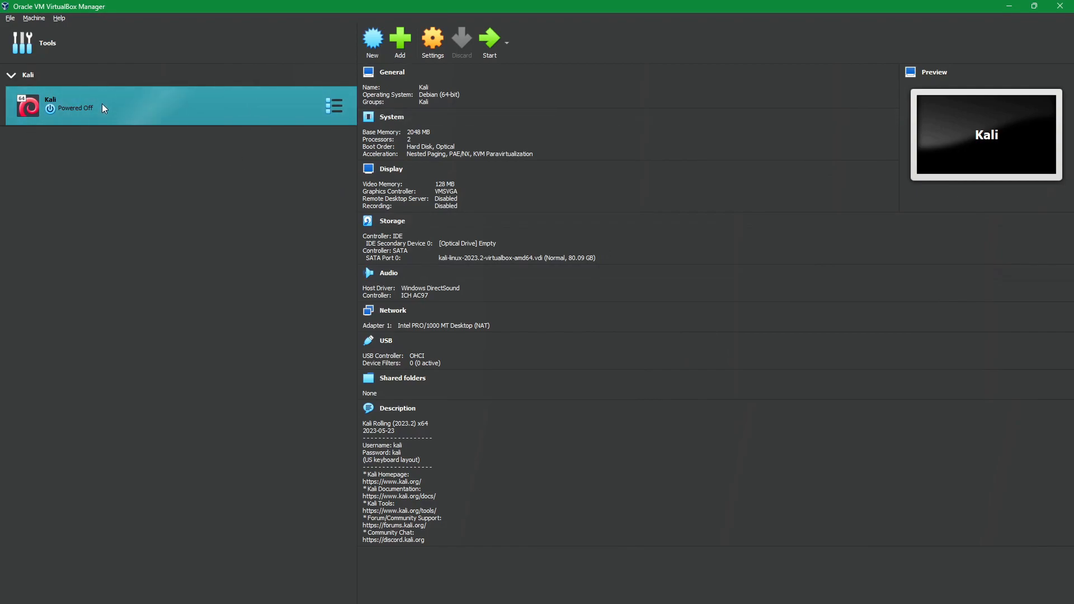
click(508, 42)
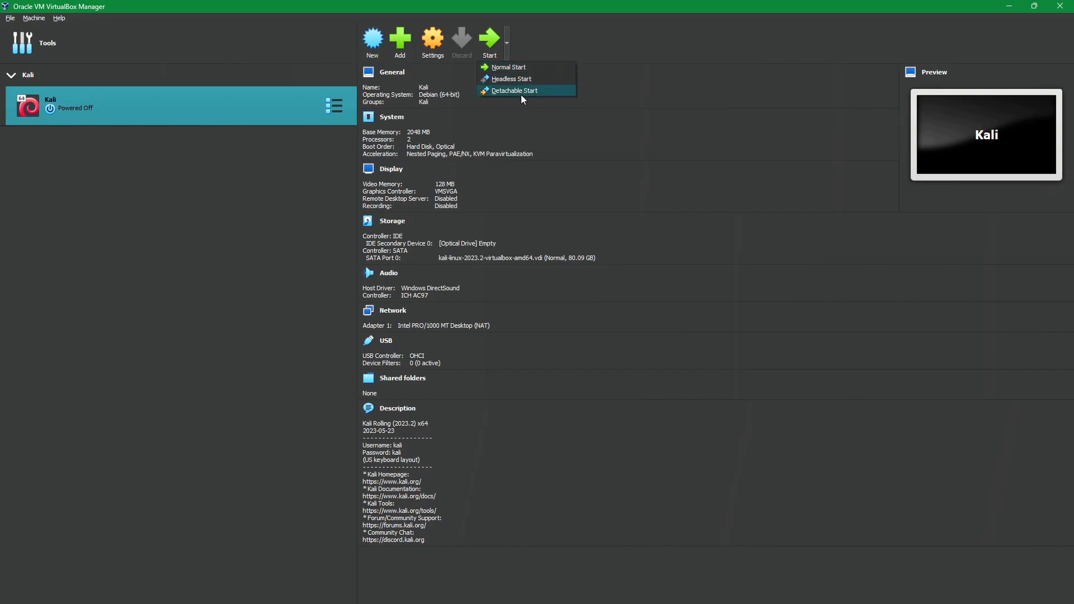
click(605, 22)
click(490, 39)
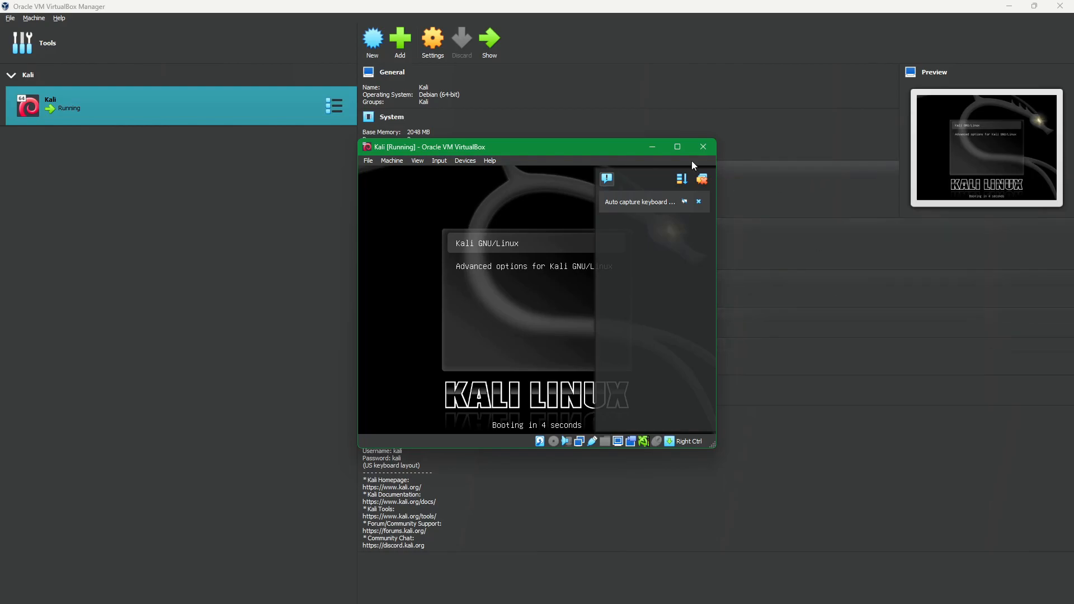
- Minimize the machine manager and maximize the running Kali machine's window
click(1016, 7)
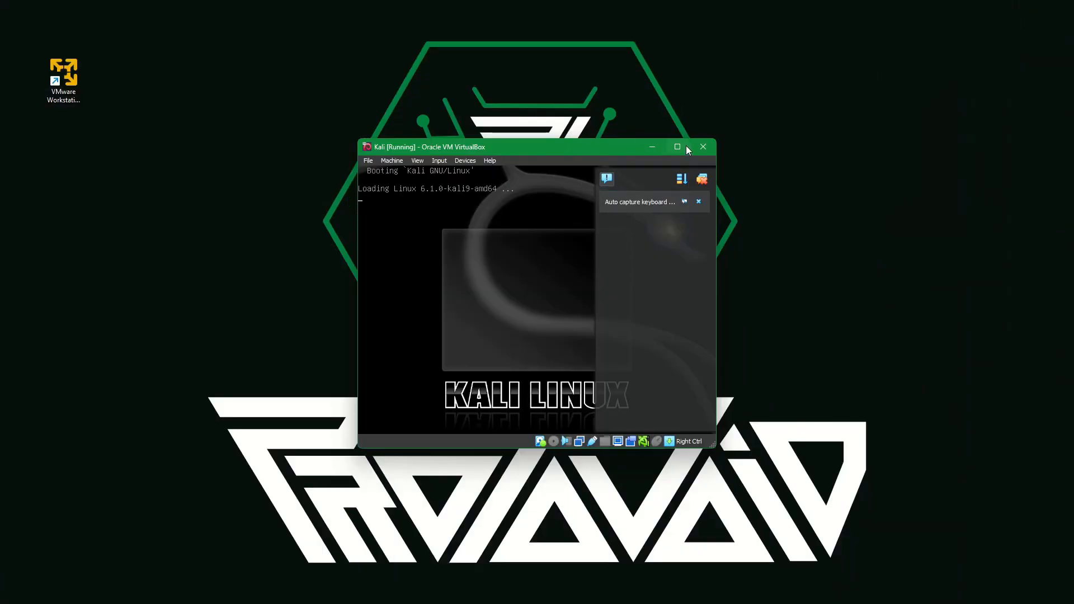
click(686, 146)
drag(385, 4, 441, 4)
double_click(441, 4)
drag(413, 181, 461, 2)
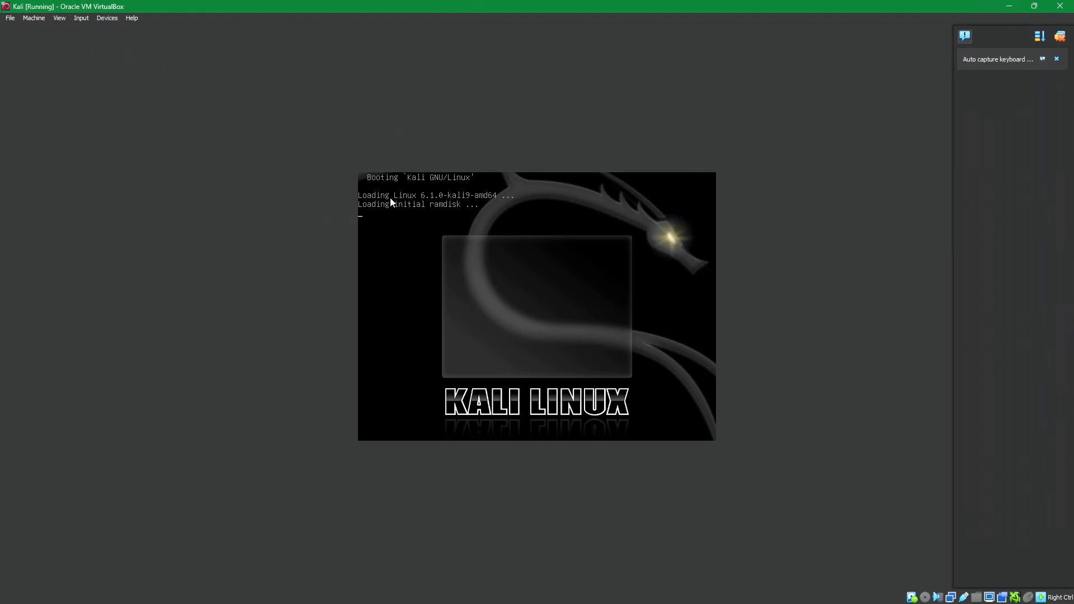
- Capture the mouse and keyboard in the running Kali machine, and release them back to the host
click(589, 291)
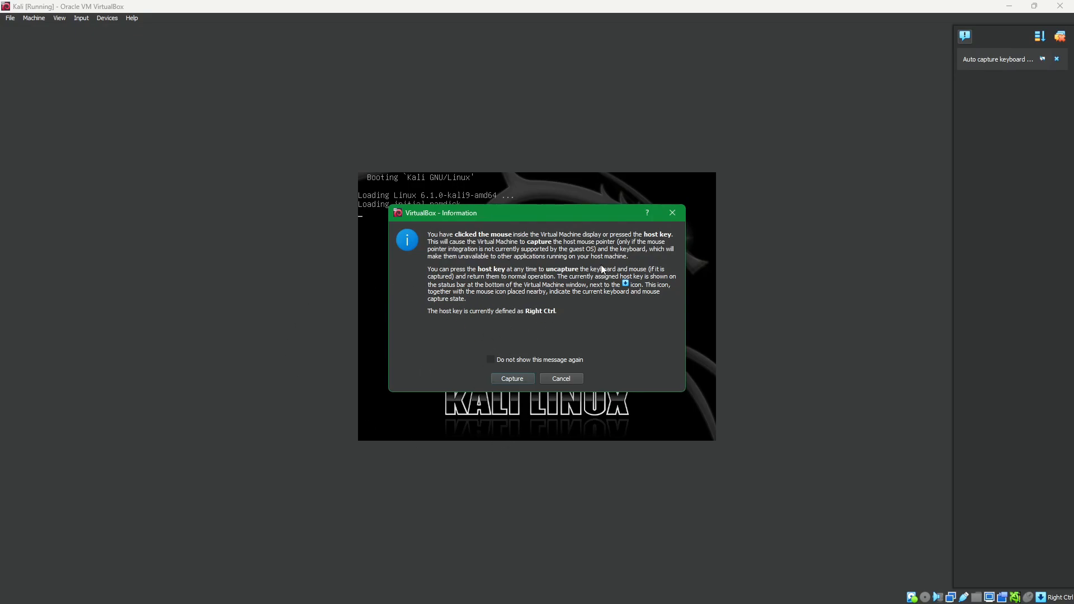
click(510, 372)
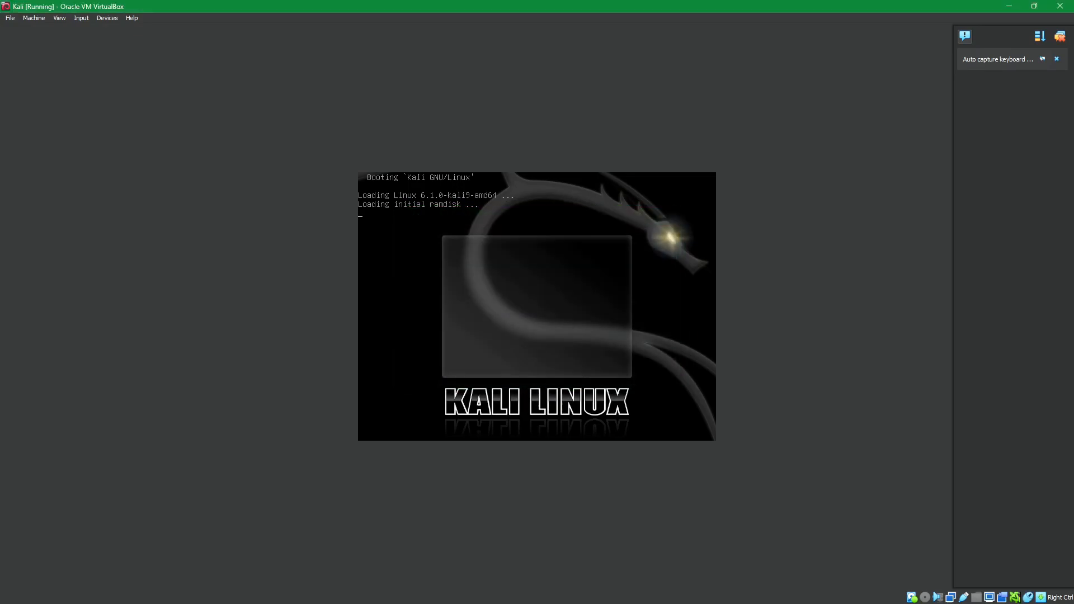
key(Control_R)
- Switch the Kali machine to full-screen mode and dismiss all its notifications
click(60, 18)
click(60, 29)
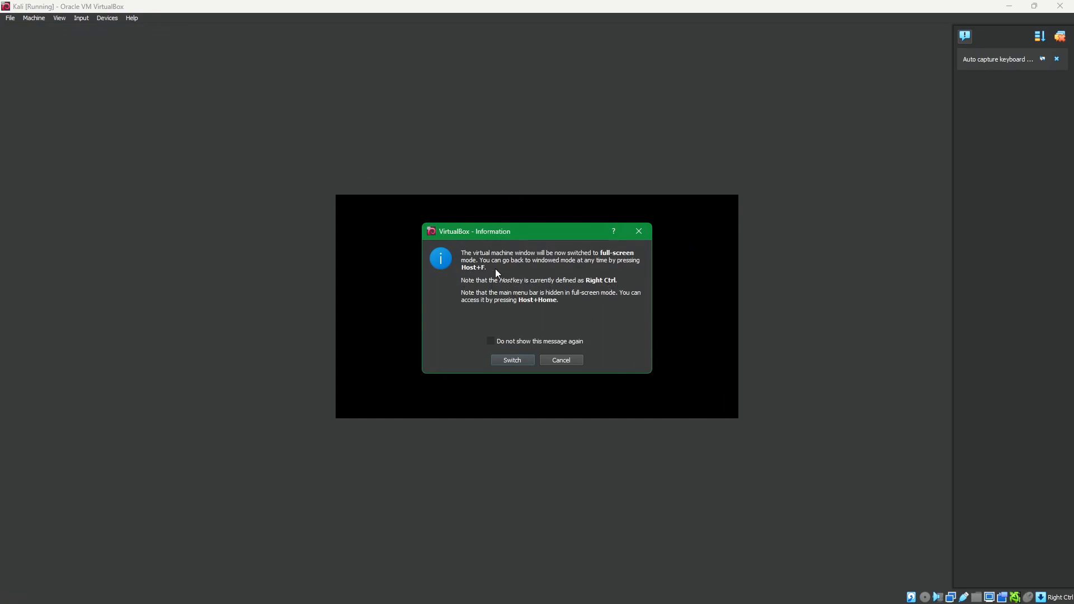
click(518, 361)
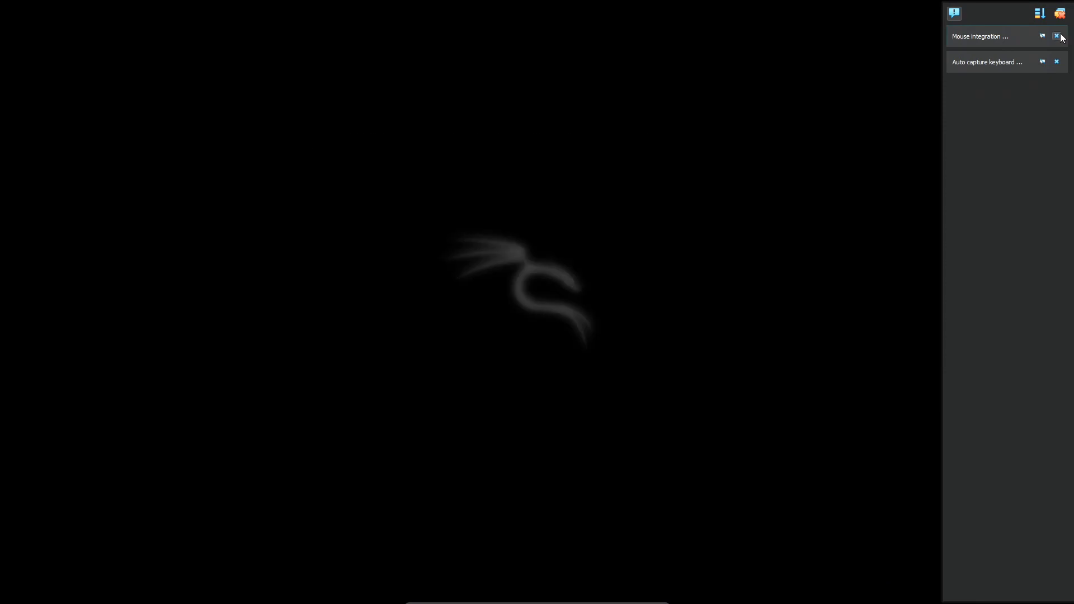
click(1057, 37)
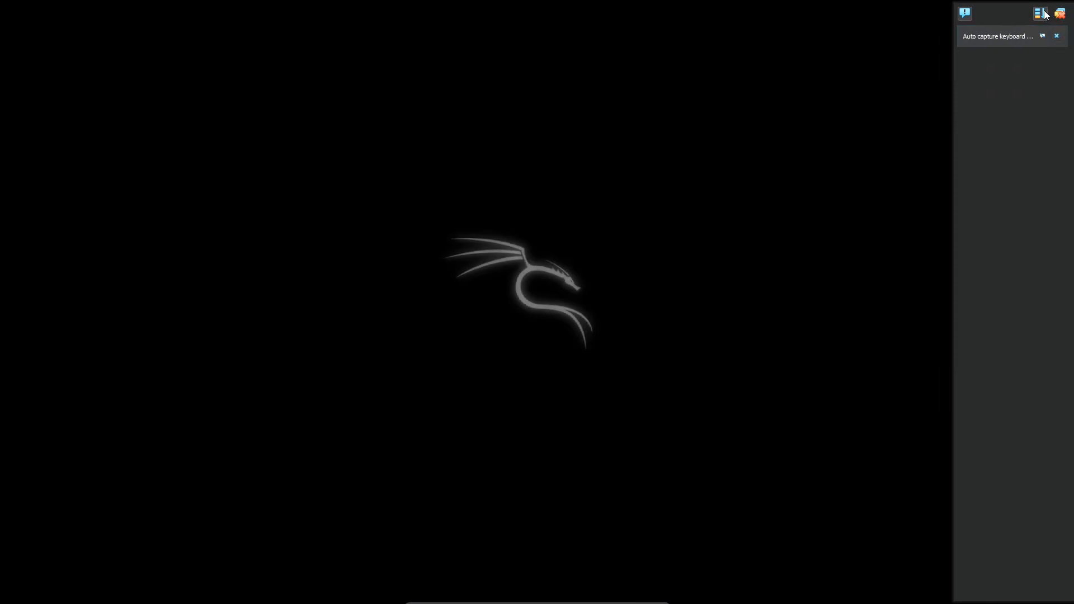
click(1056, 16)
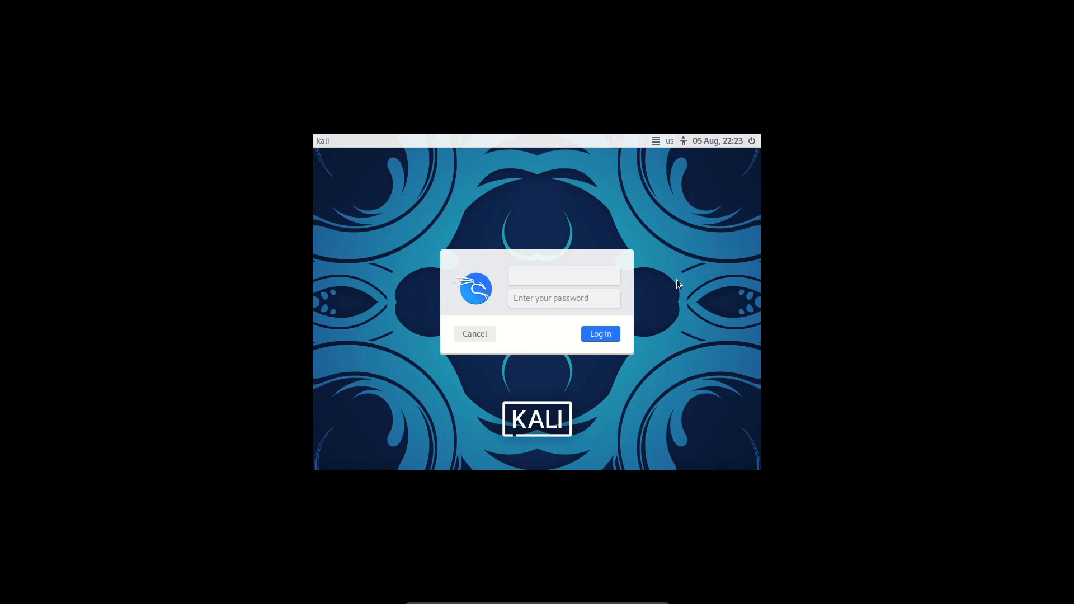
- Log in to the Kali desktop with the username kali and the account password
text(kali)
key(Tab)
text(kali)
key(Return)
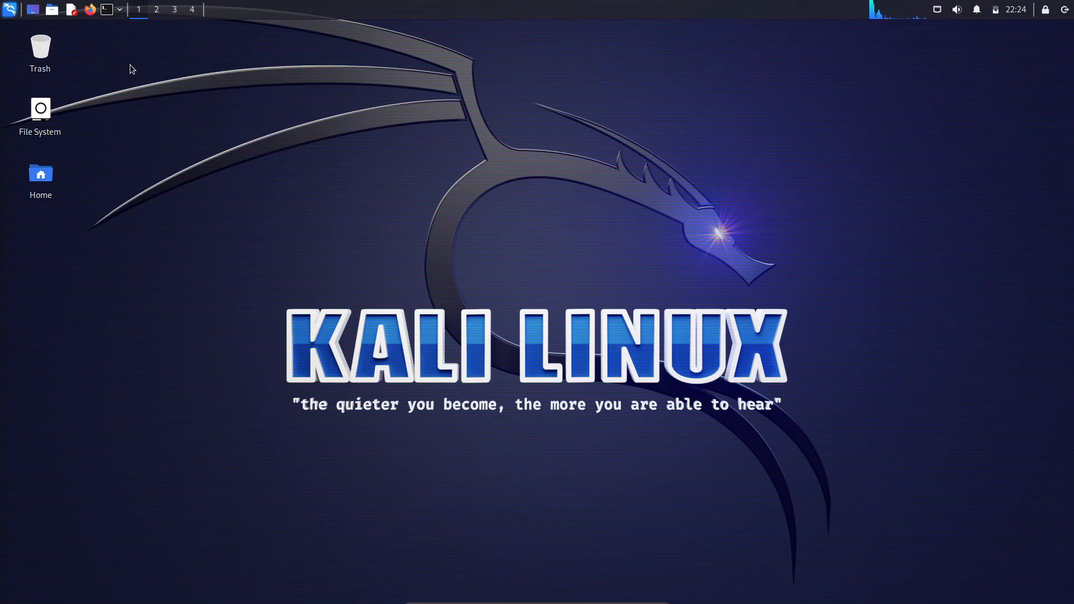
- Open a terminal and a Firefox window on the Kali desktop, and reposition both windows
click(111, 14)
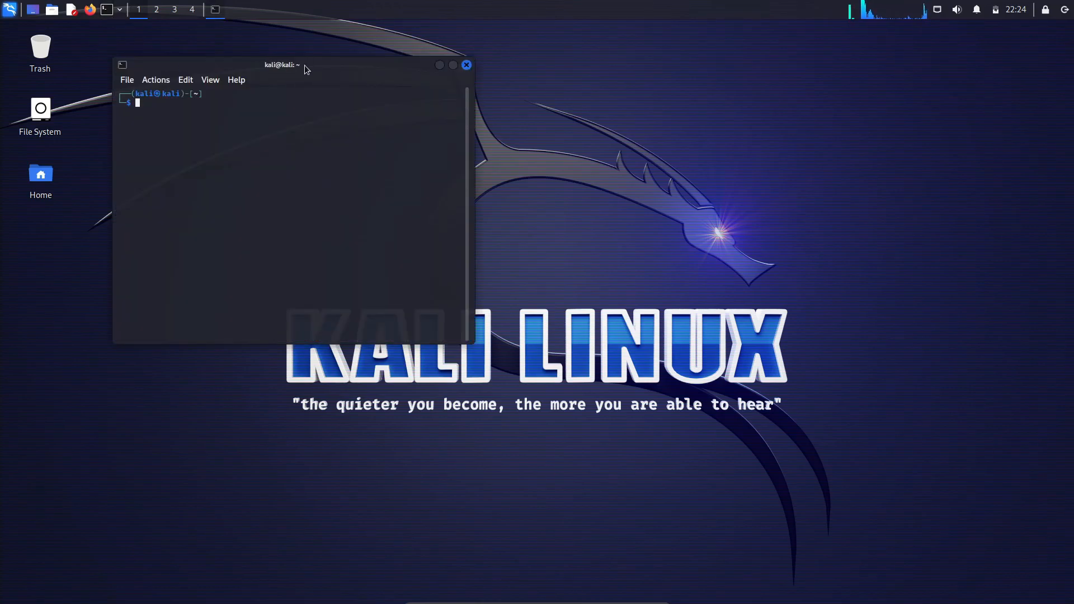
drag(304, 65, 364, 86)
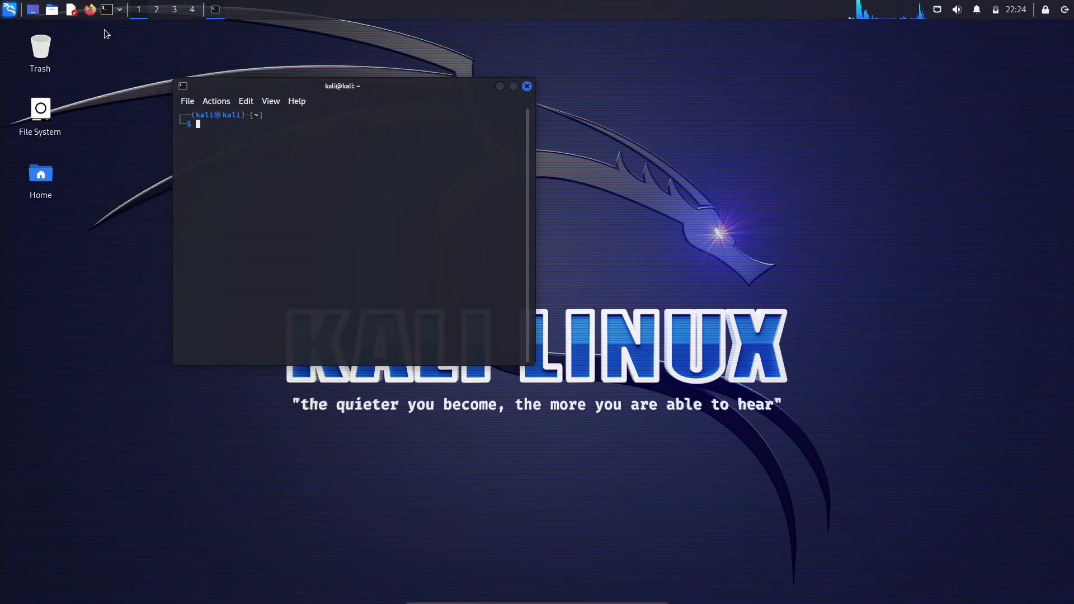
click(95, 15)
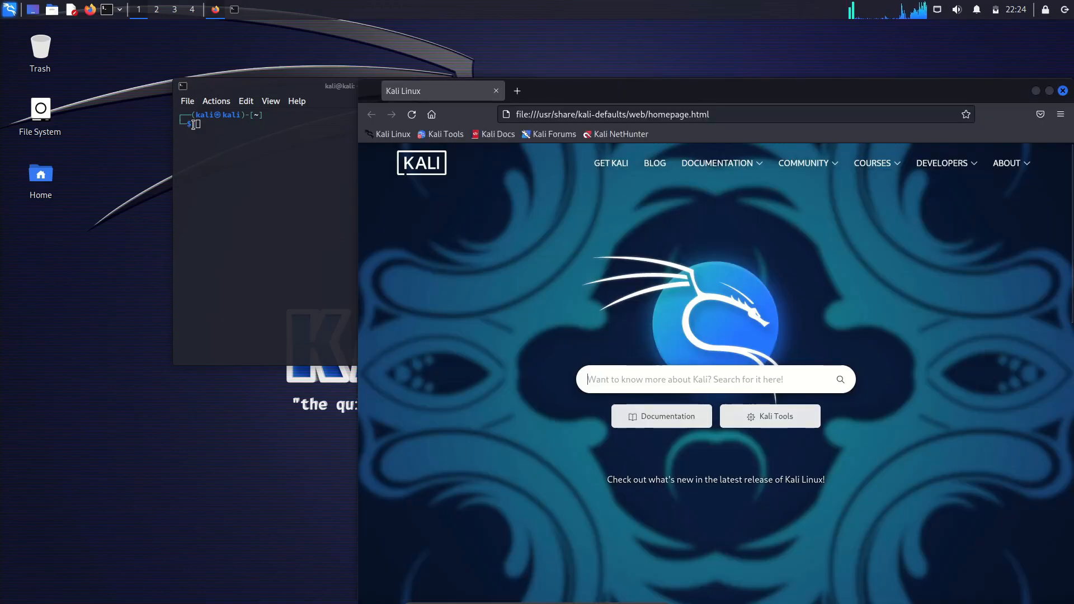
drag(570, 101, 386, 60)
- Search the web for "kali secret mode" and open the Kali Undercover documentation page
click(430, 71)
key(BackSpace)
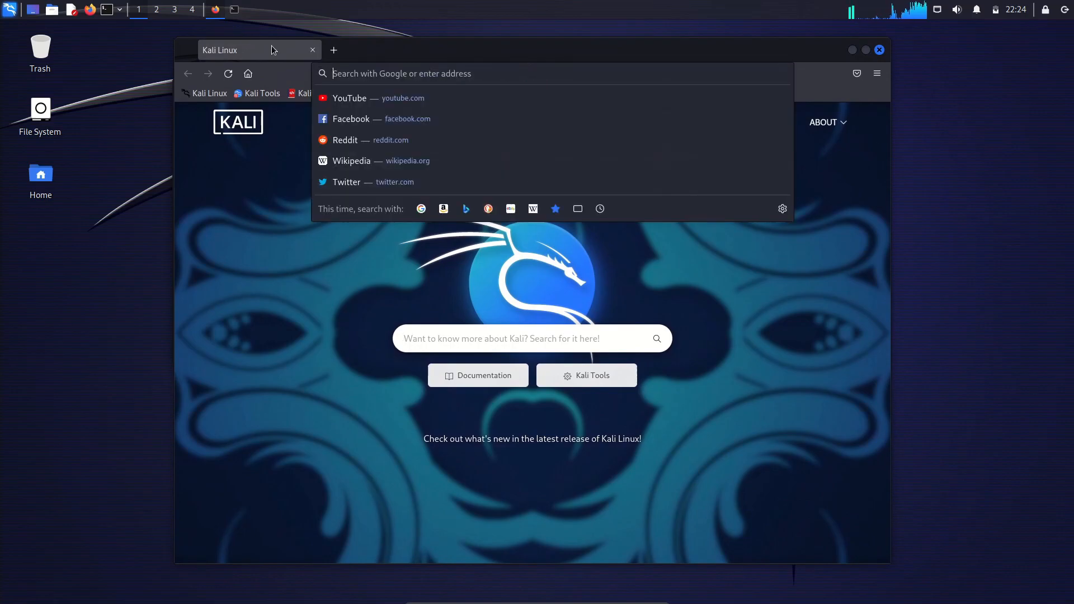
text(kali s)
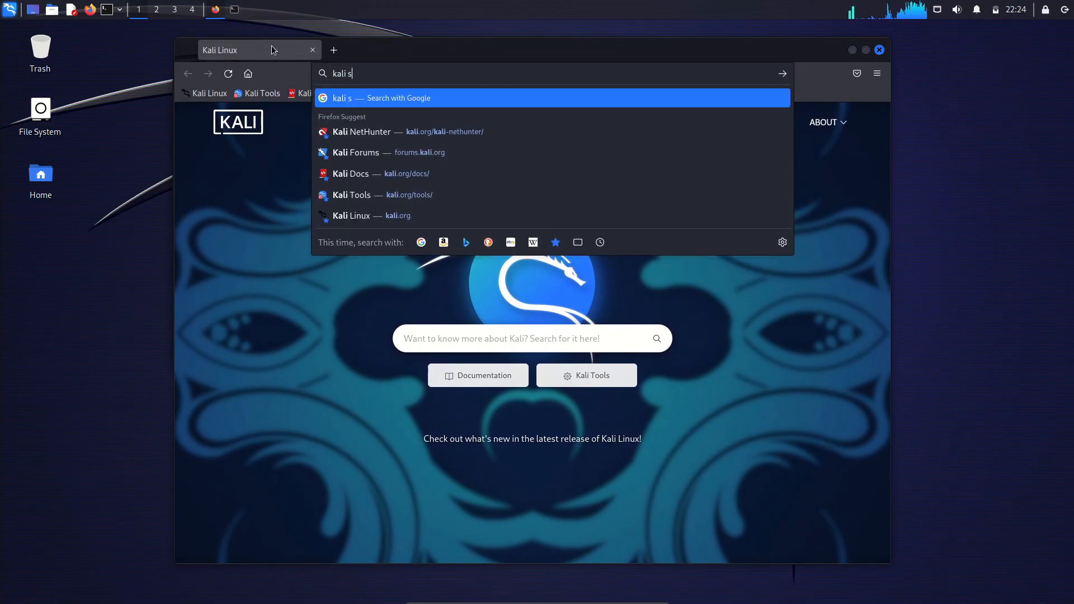
text(ecret mode)
key(Return)
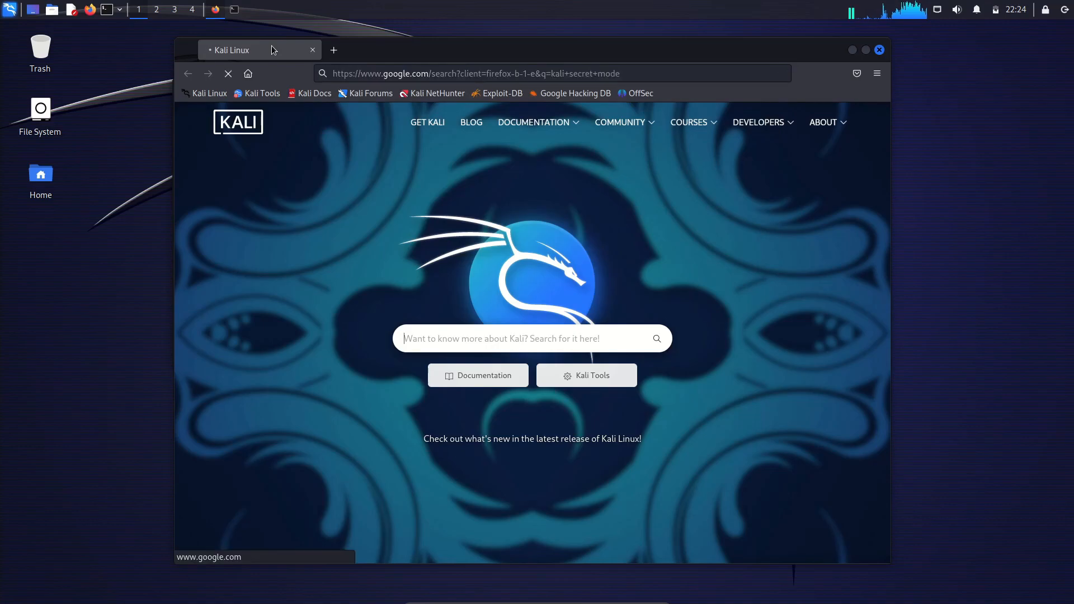
click(368, 245)
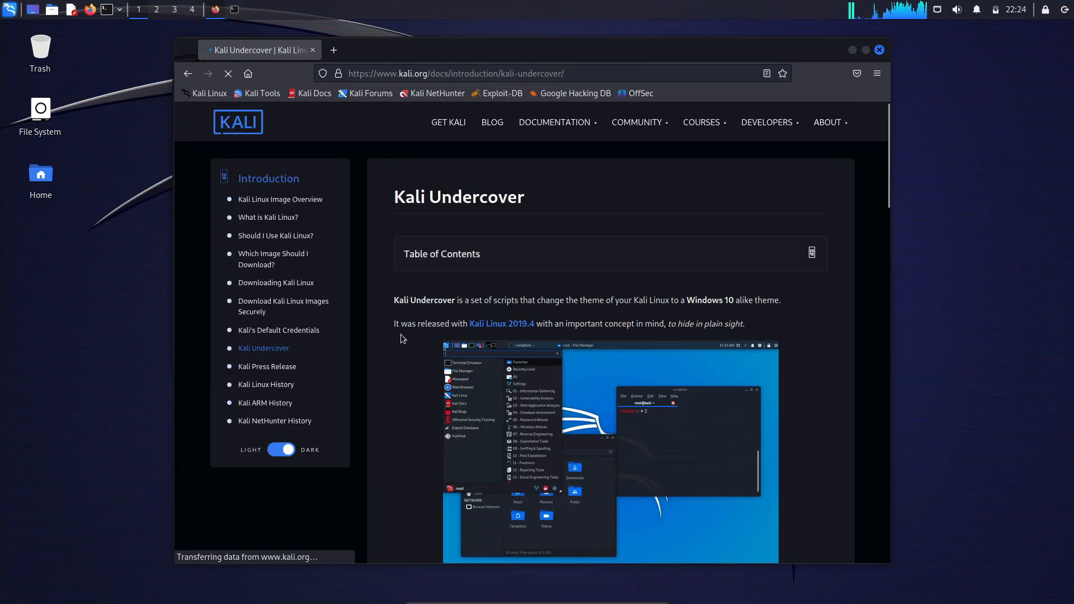
- Read the instructions for going undercover and reverting back on the Kali Undercover page, and close the browser
scroll(624, 340, down, 2)
scroll(625, 340, down, 2)
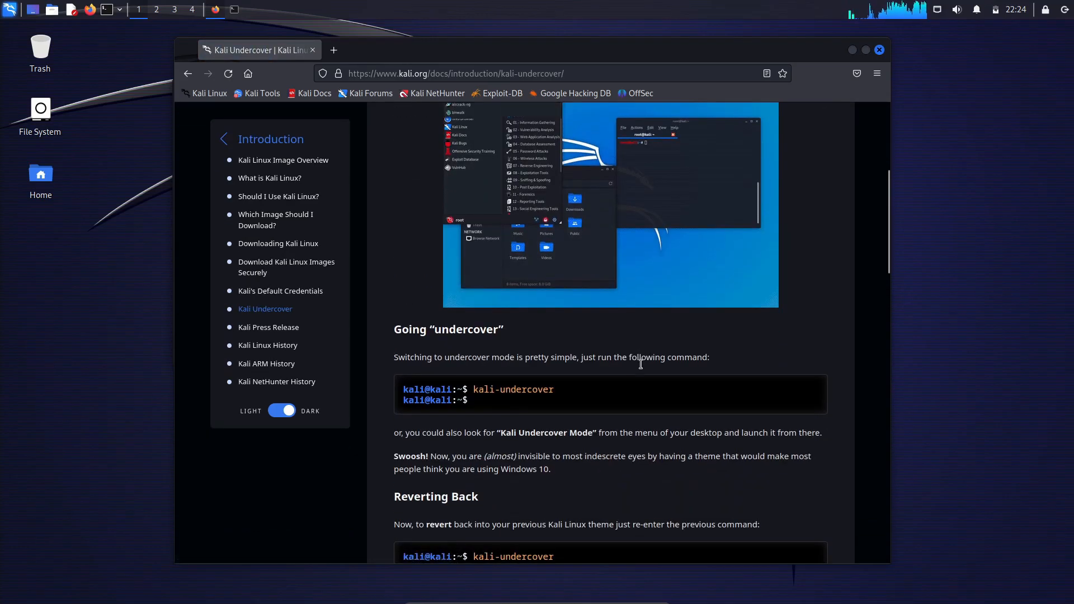
scroll(539, 455, down, 2)
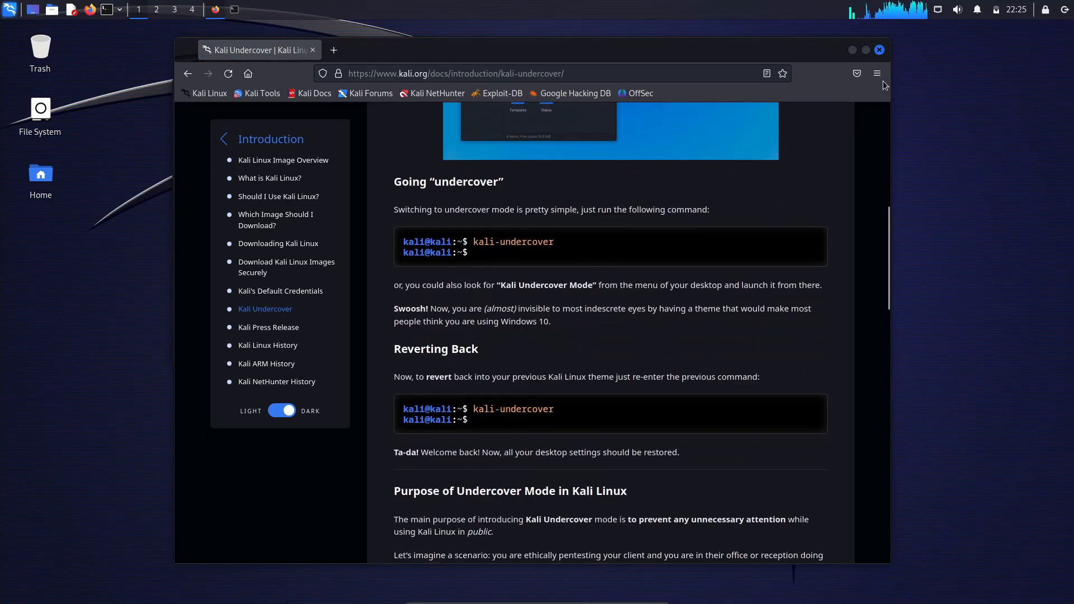
click(879, 50)
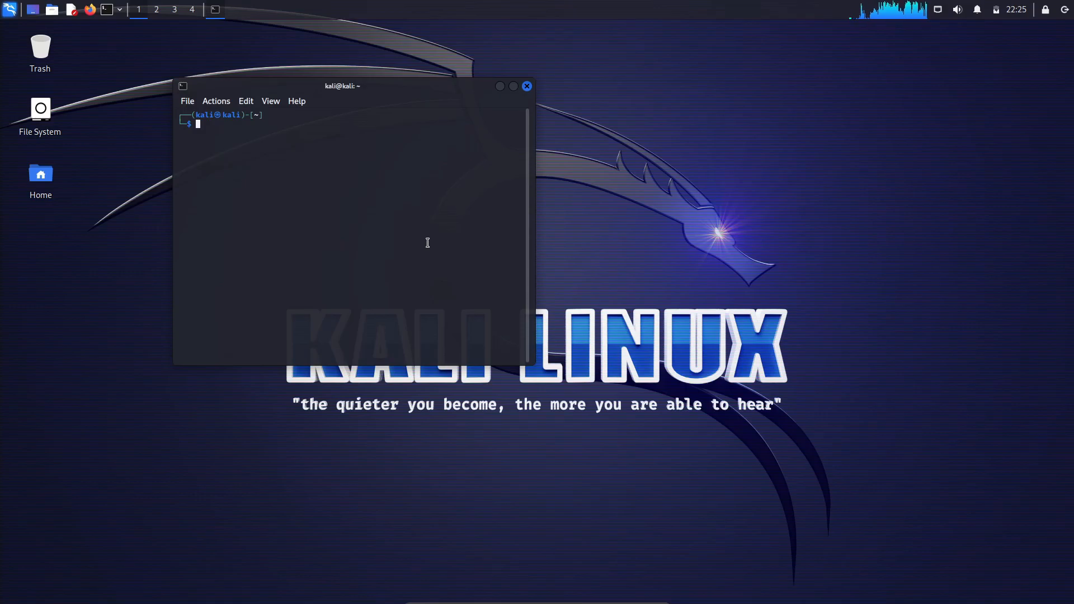
text(kali-un)
key(Tab)
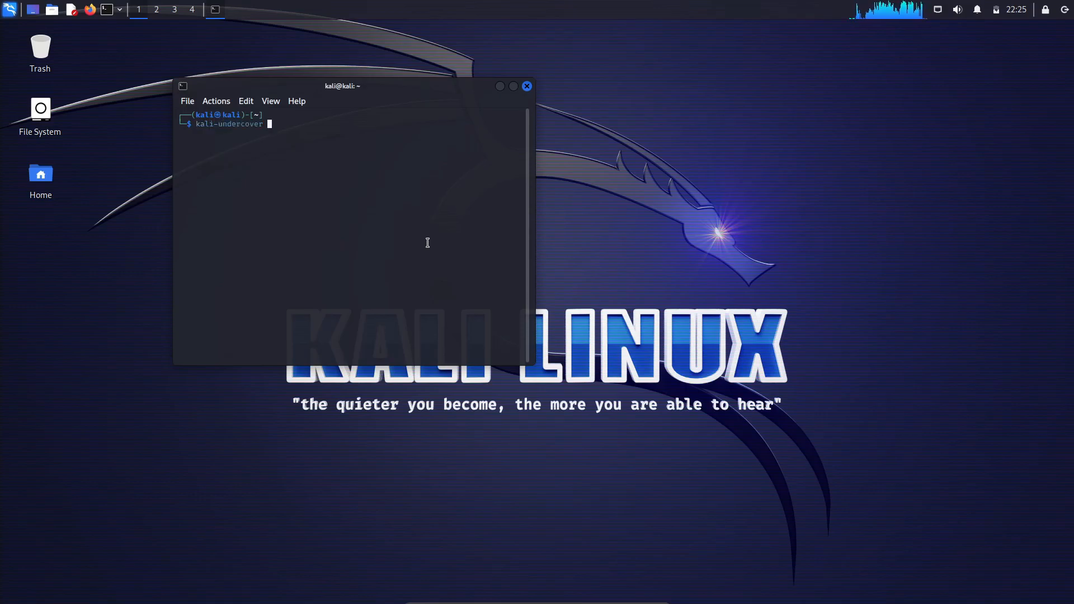
key(BackSpace)
key(BackSpace)
key(BackSpace)
key(BackSpace)
key(BackSpace)
key(BackSpace)
key(BackSpace)
key(BackSpace)
key(BackSpace)
key(BackSpace)
key(BackSpace)
key(BackSpace)
key(BackSpace)
key(BackSpace)
key(BackSpace)
key(BackSpace)
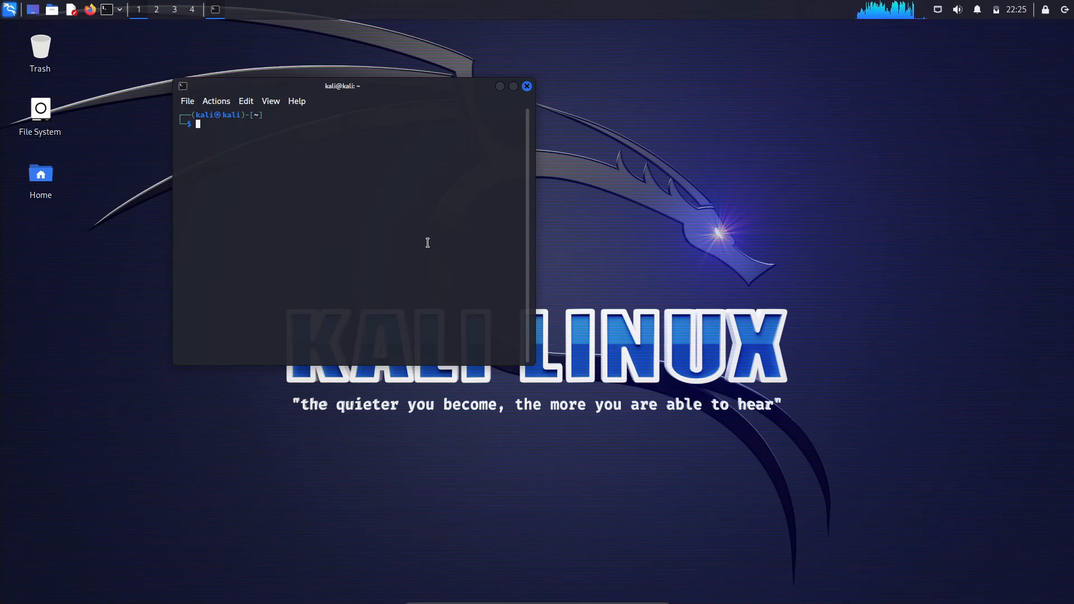
- List the commands beginning with kali- in the terminal, and run kali-undercover
text(kali-)
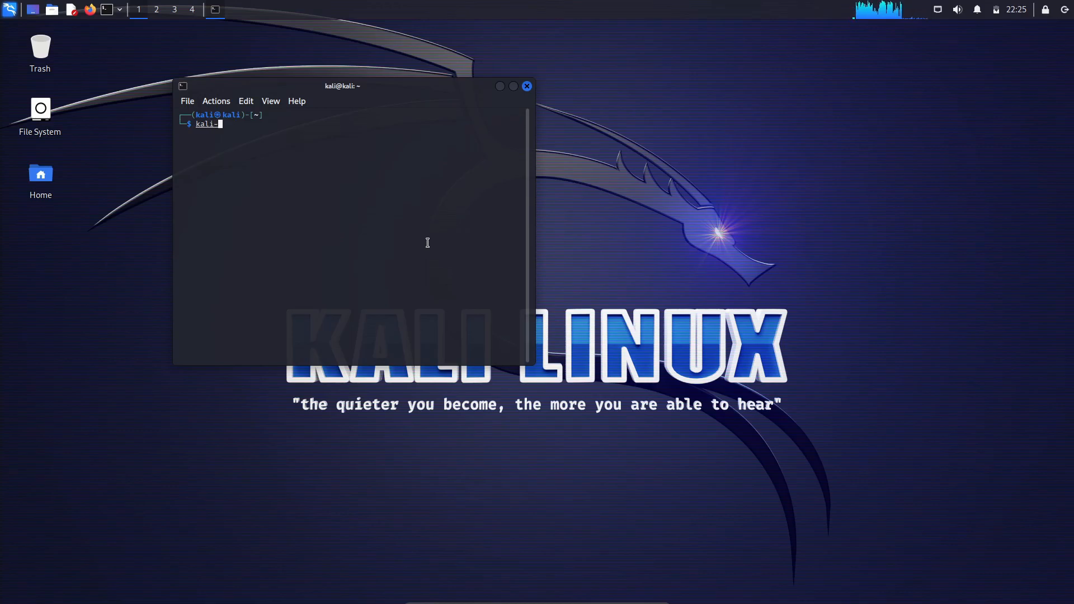
key(Tab)
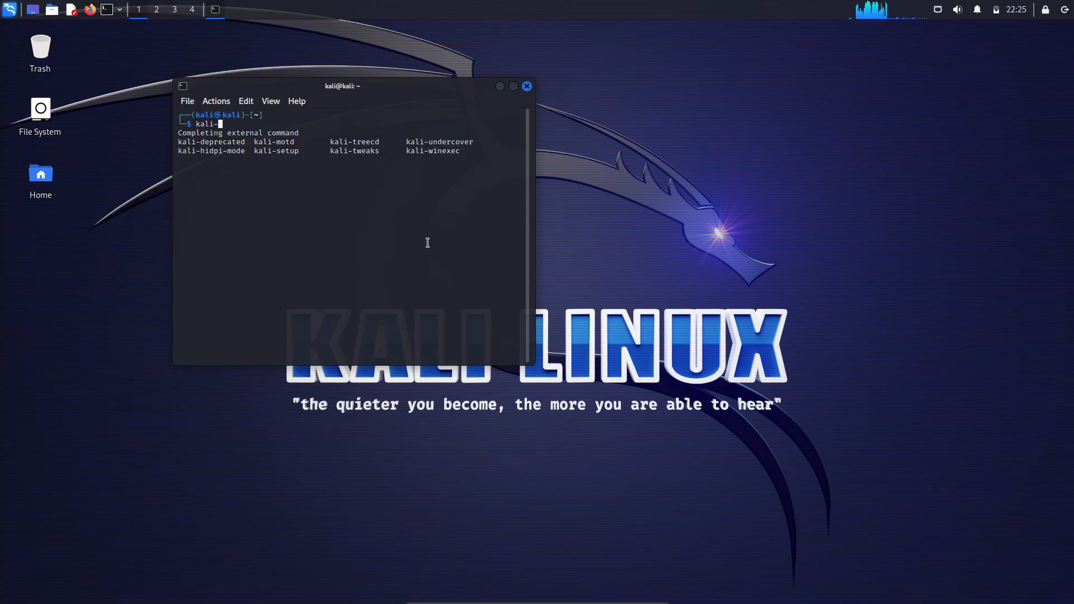
text(un)
key(Tab)
key(Return)
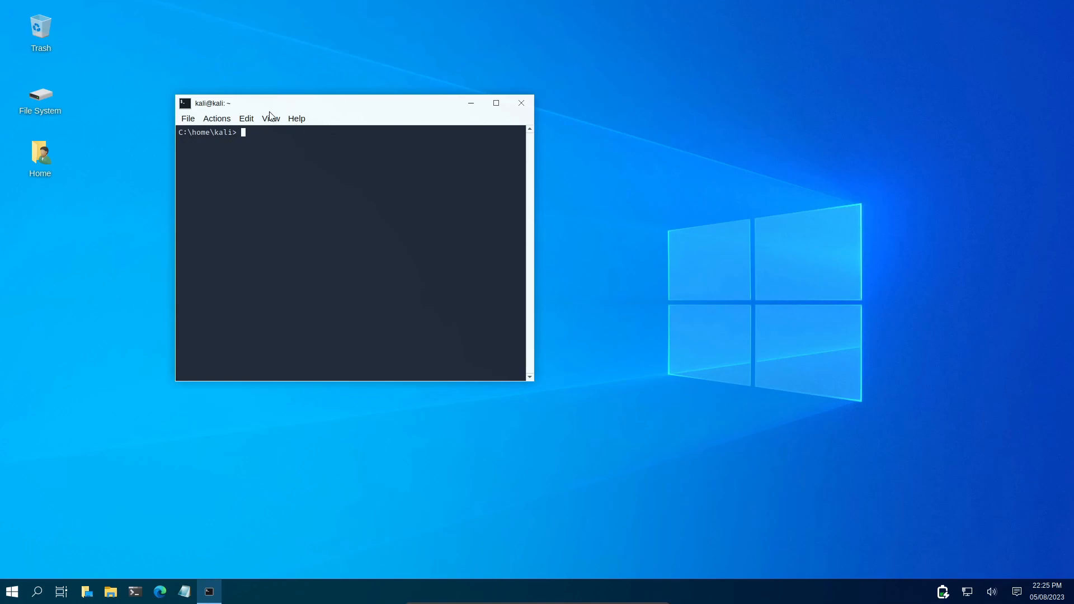
- Move and close the terminal window, and open the applications menu of the Windows-style desktop
drag(260, 112, 417, 113)
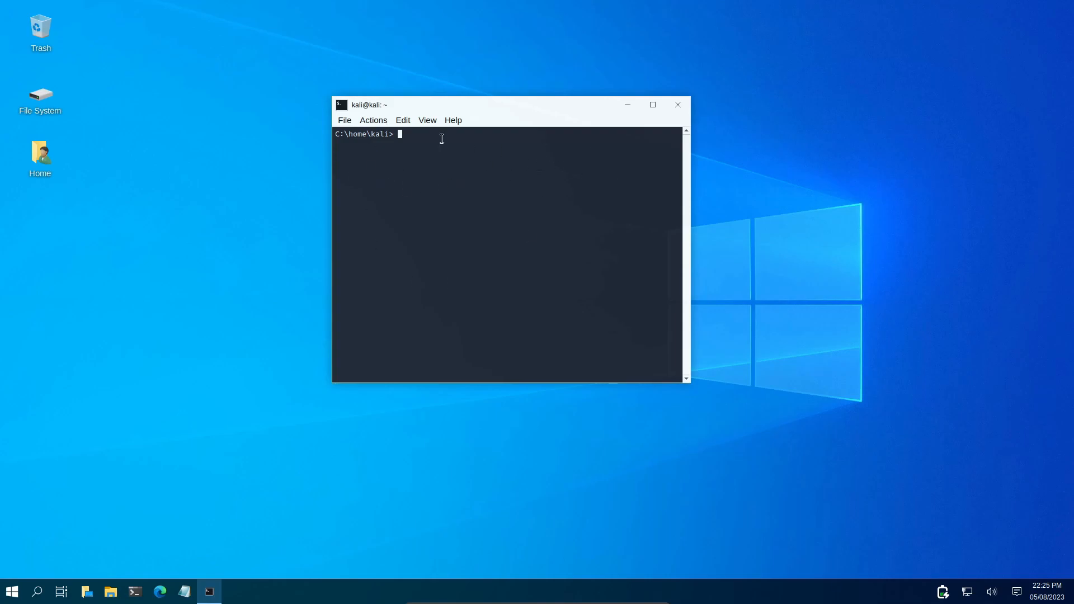
click(678, 104)
click(12, 591)
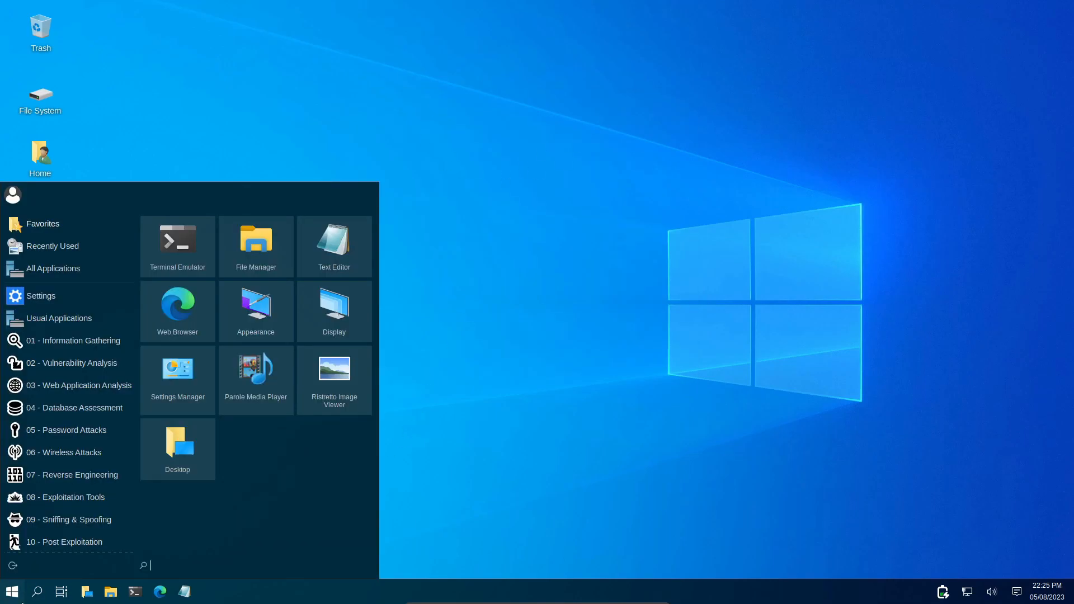
- Browse the tool categories in the applications menu, including Web Application Analysis and Information Gathering, and close the menu
click(128, 386)
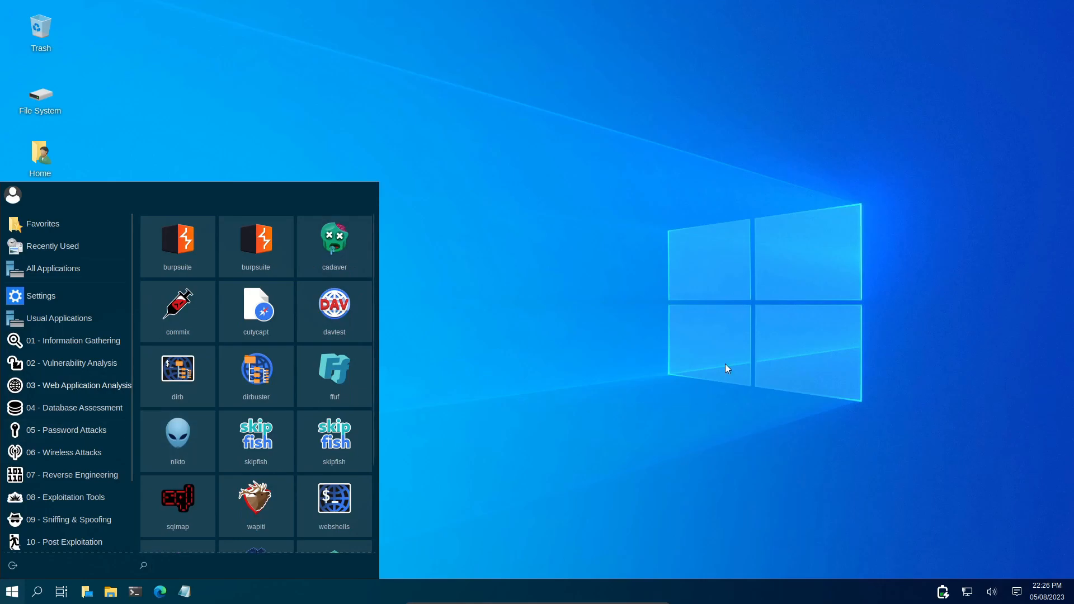
scroll(69, 408, down, 3)
click(70, 408)
click(67, 381)
scroll(66, 381, up, 1)
scroll(96, 336, up, 2)
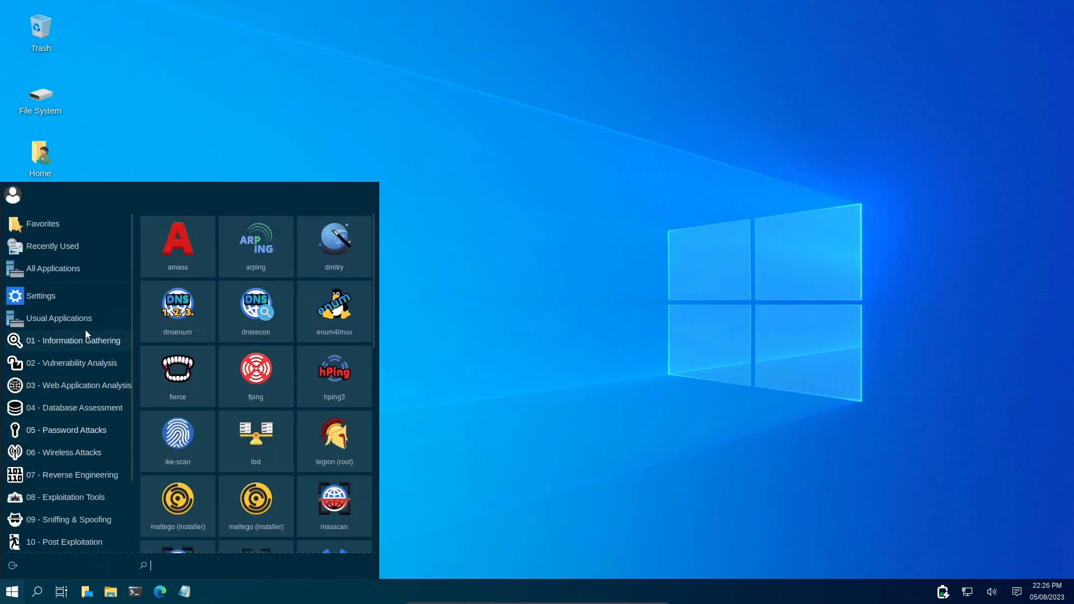
click(651, 180)
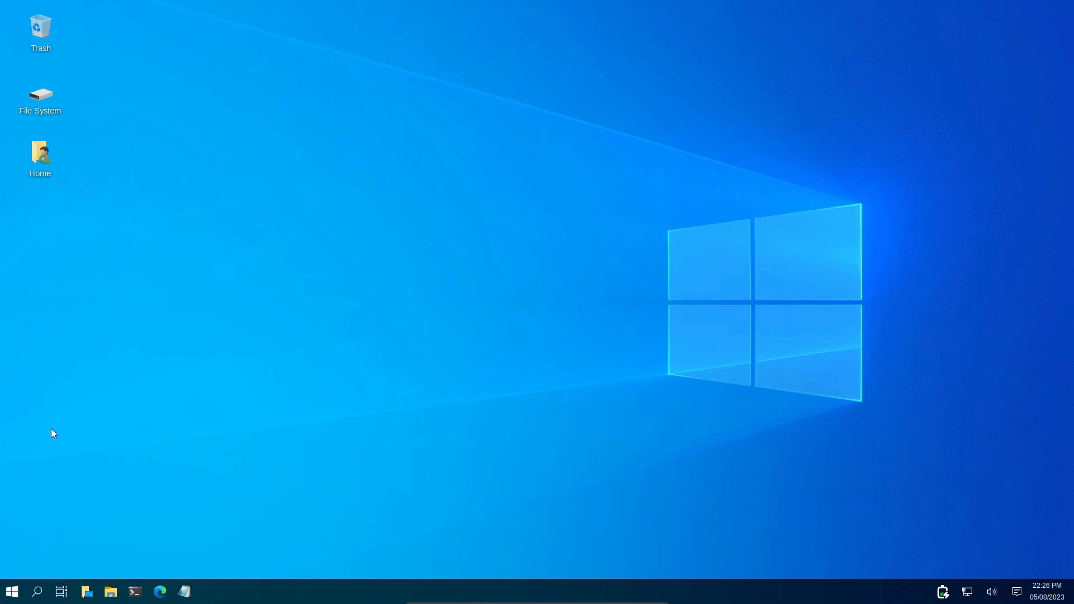
- Run kali-undercover from a new terminal to revert the desktop to the normal Kali theme, and close the terminal
click(136, 592)
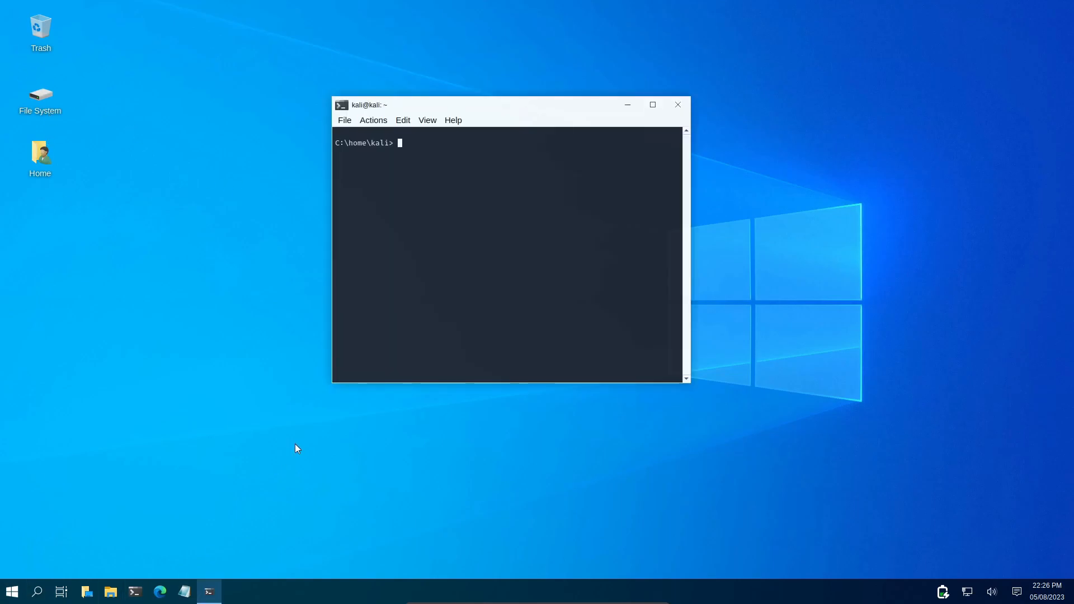
text(kali-)
key(Return)
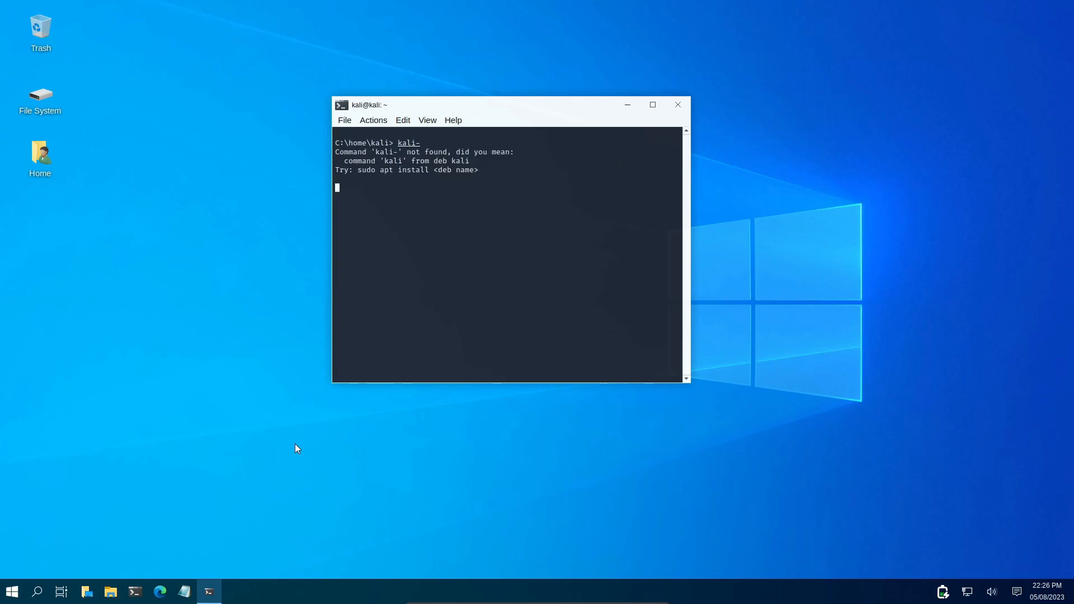
text(kali-)
key(Tab)
key(Return)
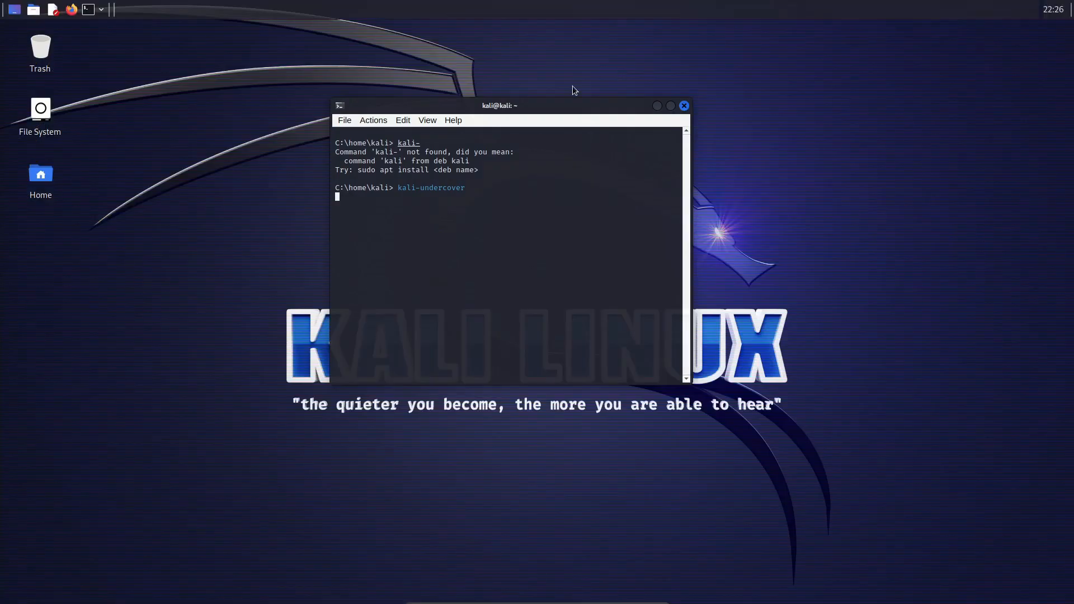
click(684, 106)
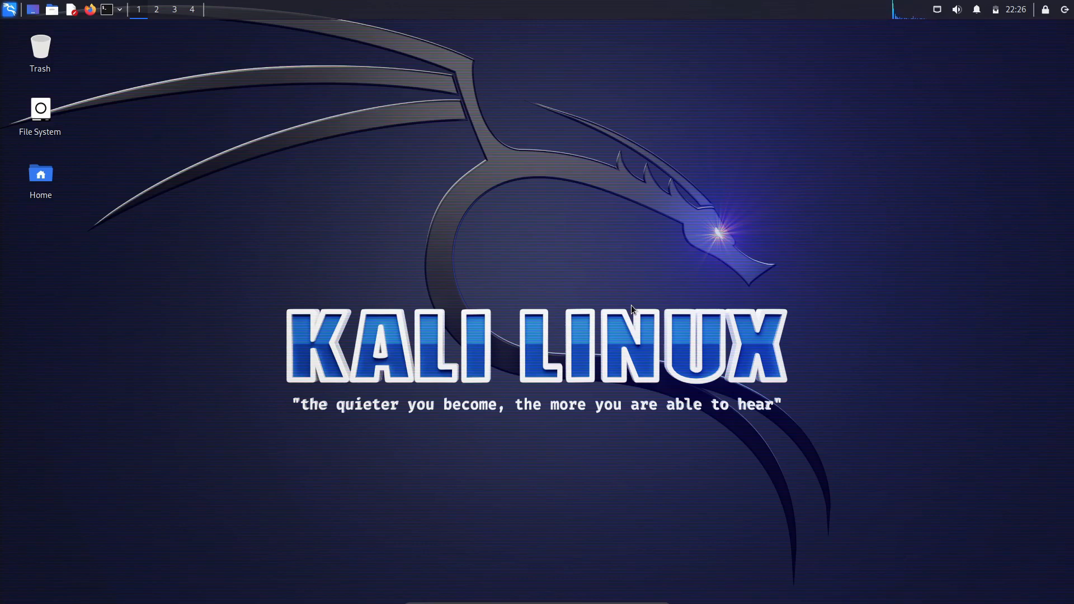
click(104, 12)
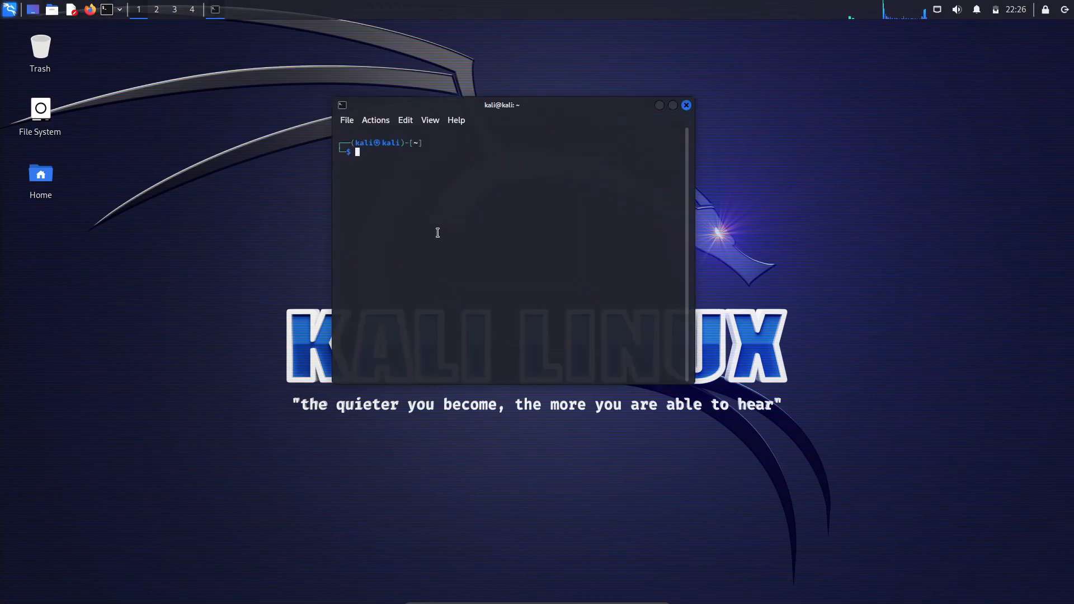
text(pasw)
key(BackSpace)
text(swd)
key(BackSpace)
key(BackSpace)
key(BackSpace)
key(BackSpace)
key(BackSpace)
key(BackSpace)
text(xit)
key(Return)
text(exit)
key(Return)
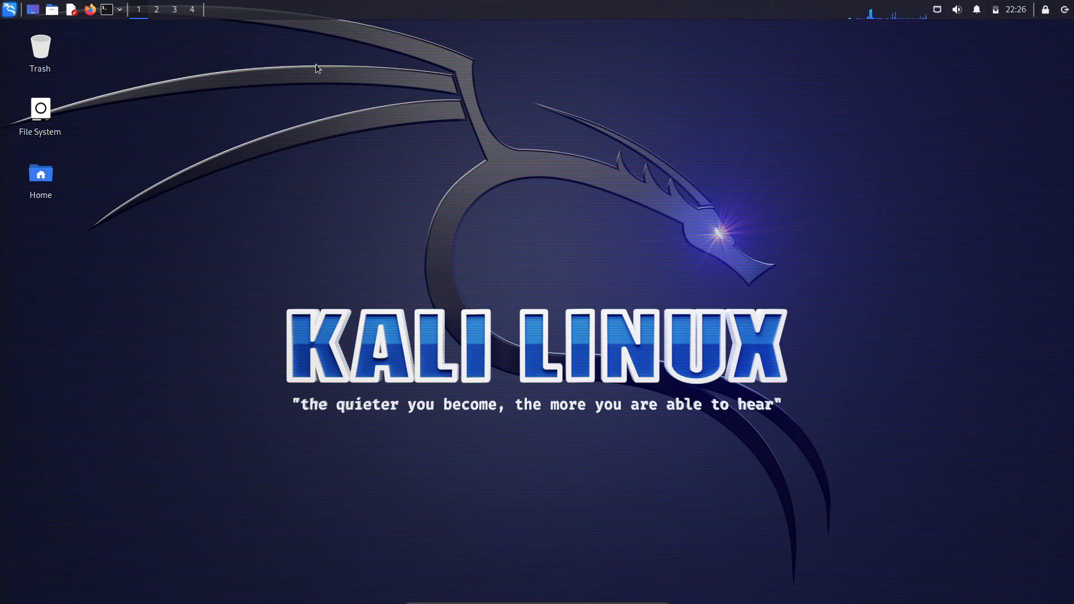
- Shut down the Kali virtual machine from its log-out dialog, leaving the session set to save for future logins
click(1066, 10)
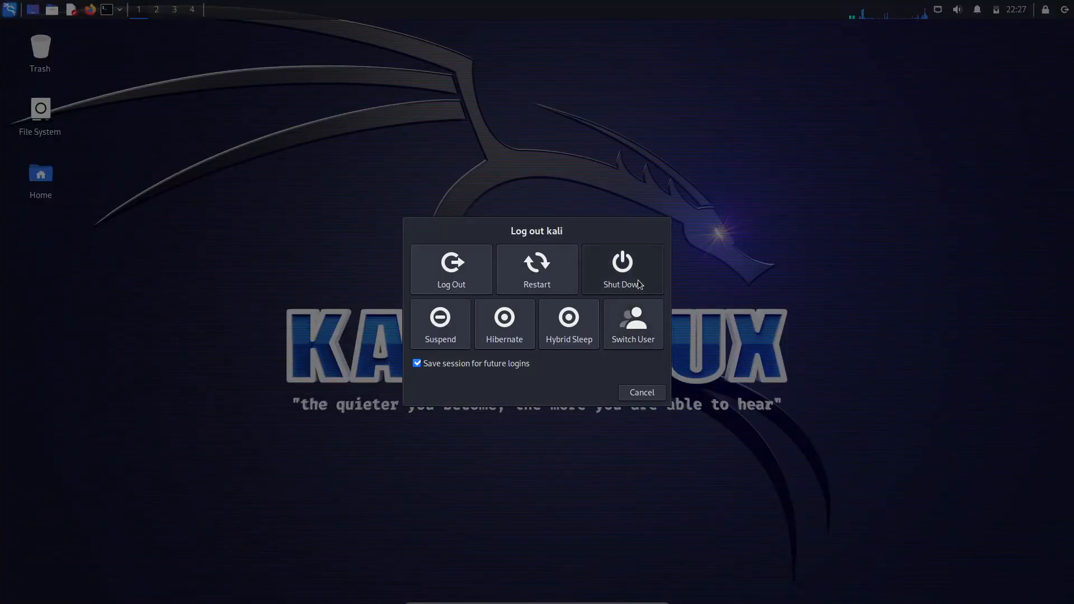
click(656, 396)
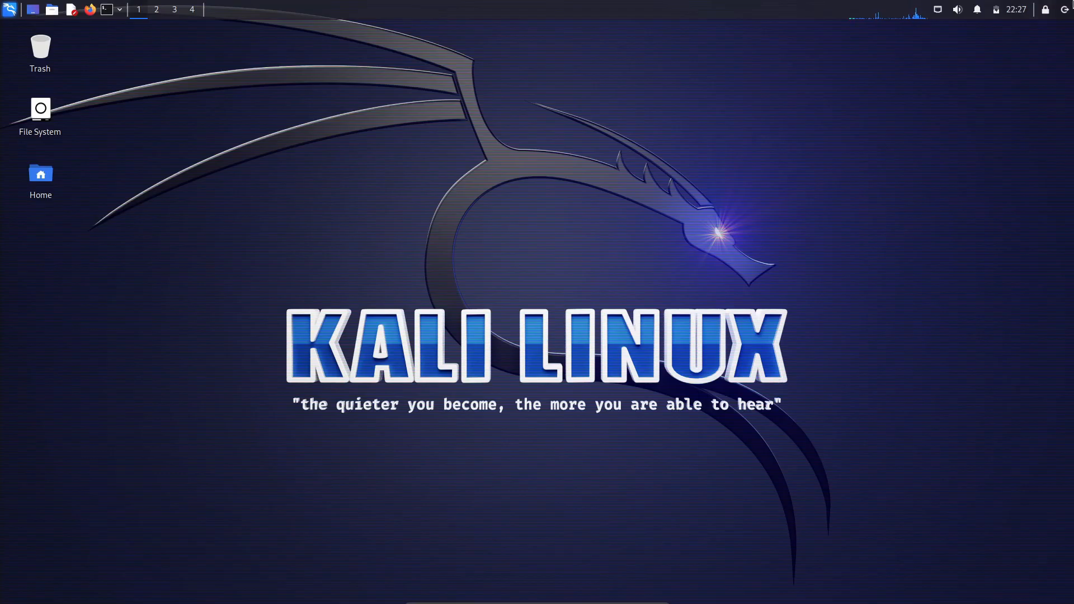
click(1066, 10)
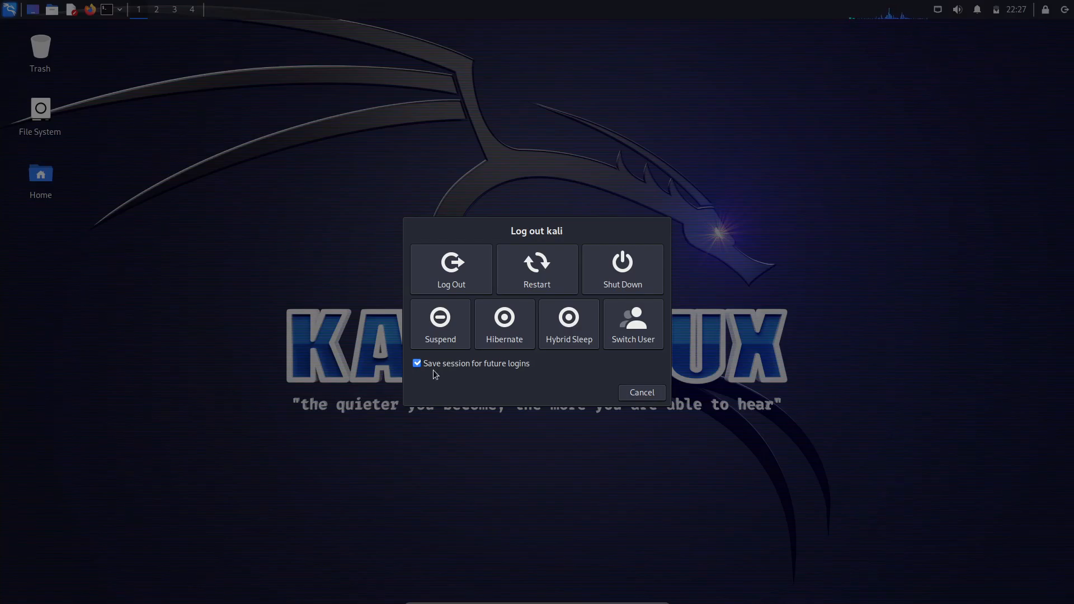
click(586, 266)
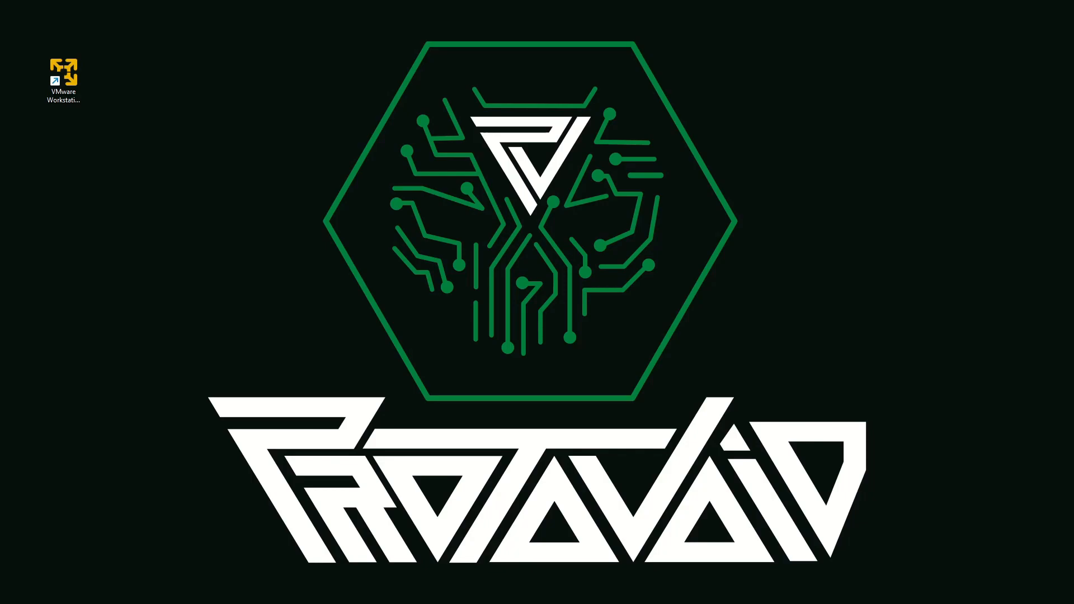
- Start creating a new virtual machine in VirtualBox Manager in expert mode, and view the available operating system types
drag(1, 327, 414, 1)
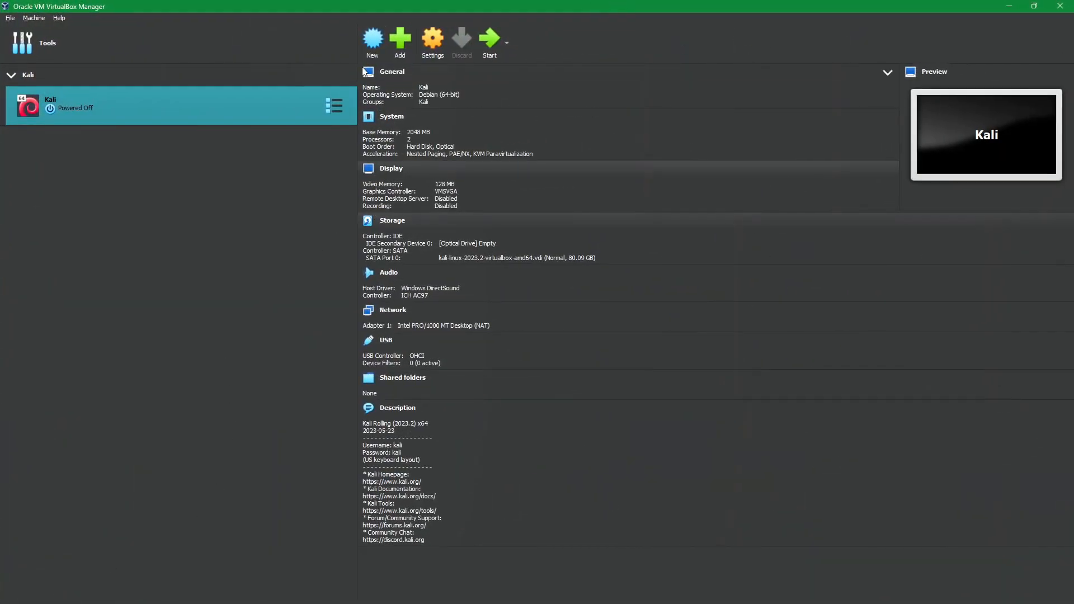
click(373, 40)
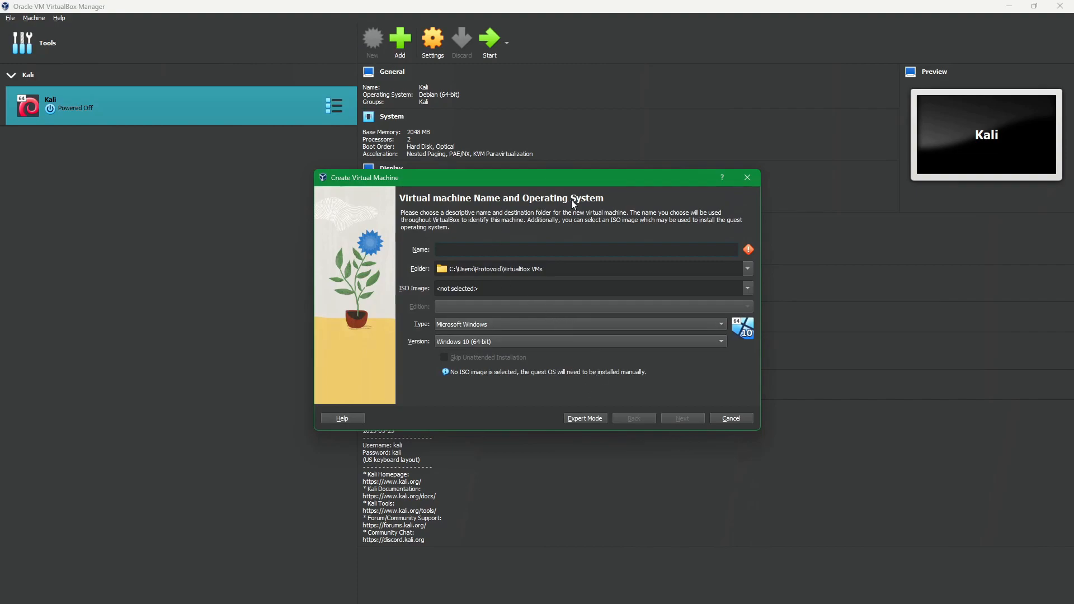
click(585, 418)
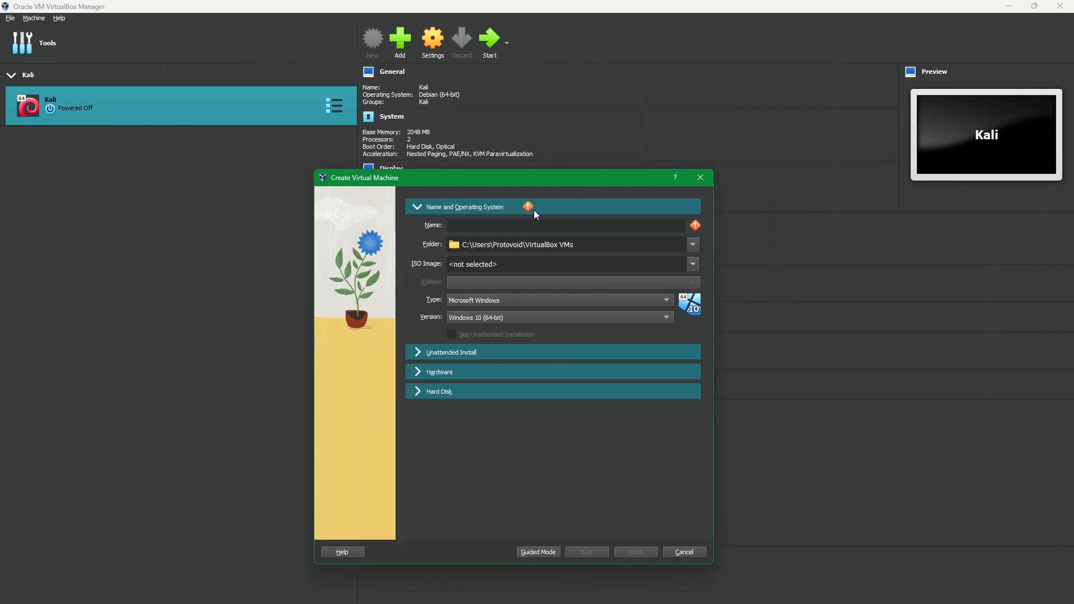
click(585, 228)
click(487, 302)
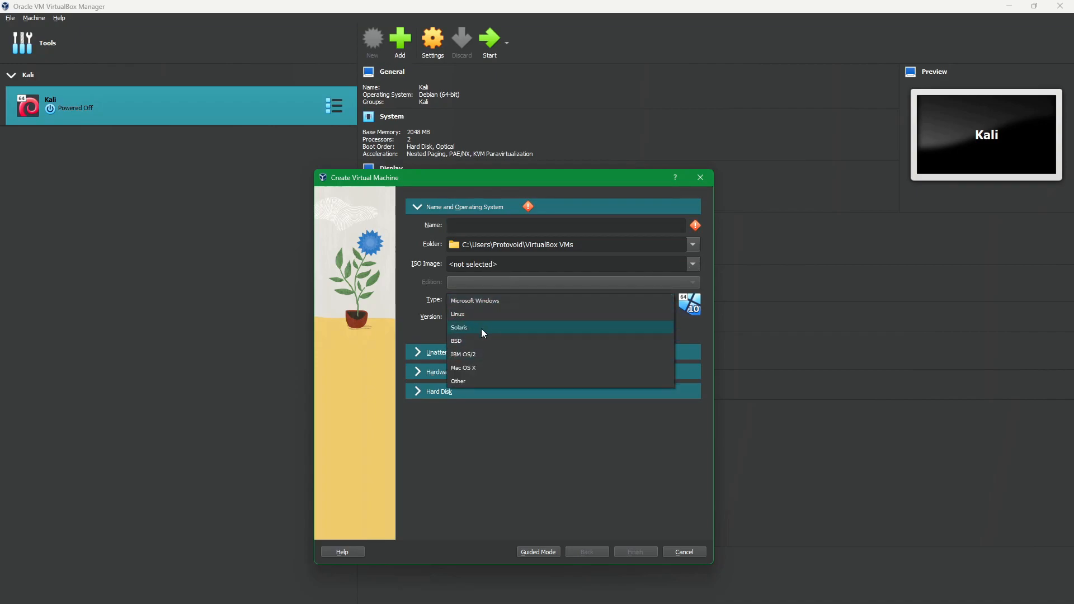
click(428, 327)
- Review the new machine's unattended install, hardware and hard disk options
click(423, 353)
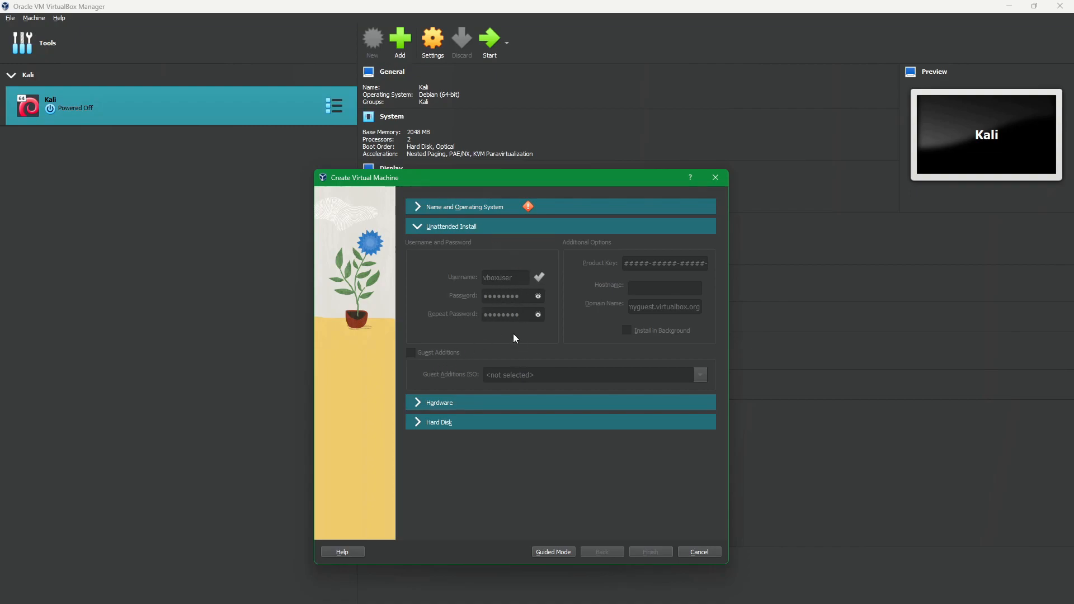
click(442, 401)
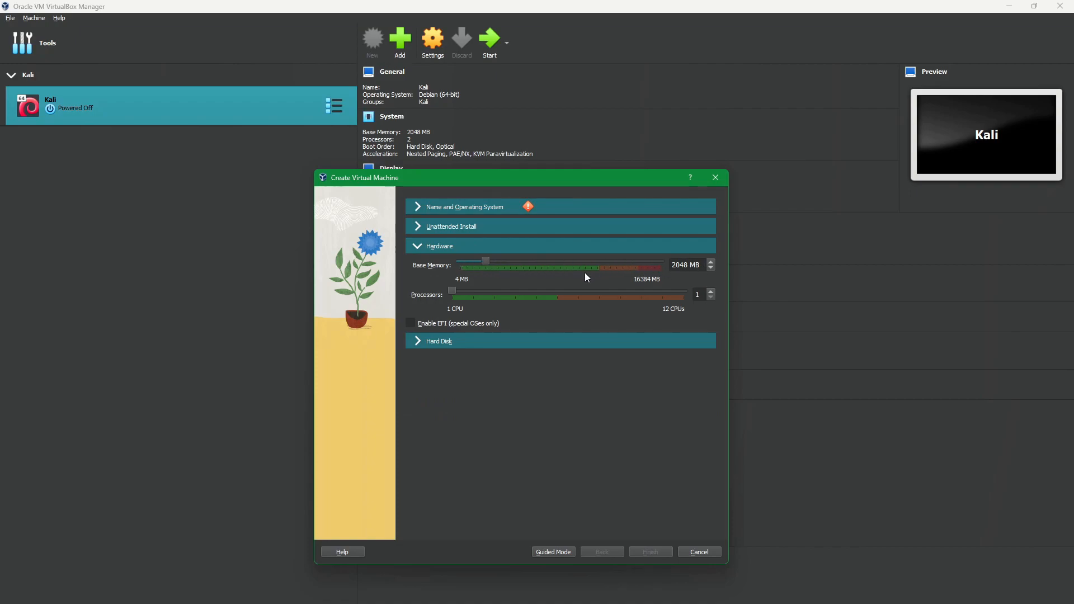
click(419, 341)
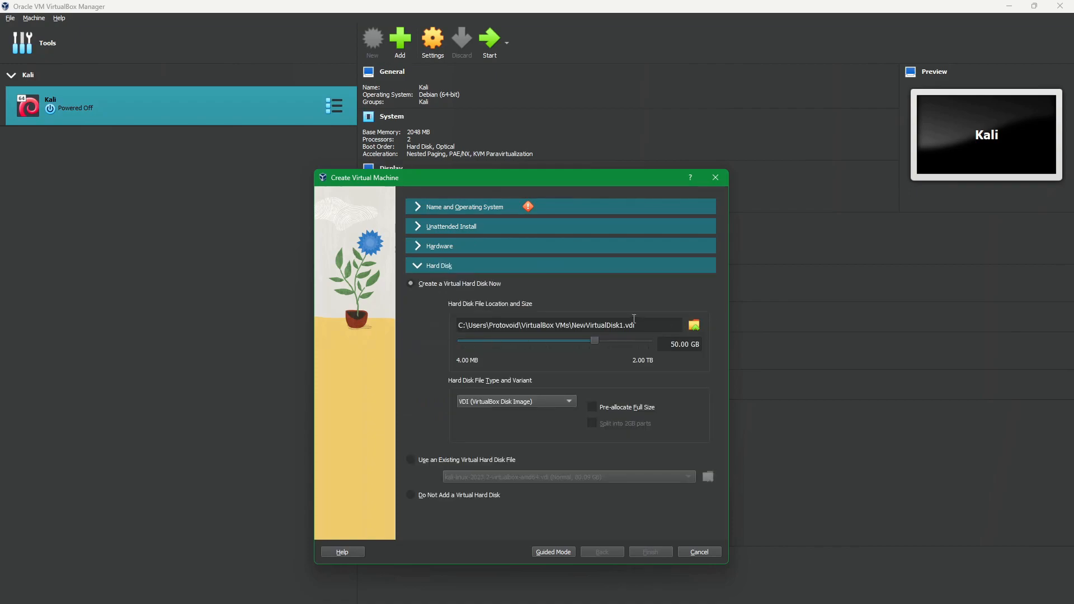
- Try a virtual hard disk size of 43.78 GB and view the disk file types, keeping VDI (VirtualBox Disk Image)
drag(590, 340, 535, 341)
drag(535, 340, 594, 347)
click(566, 401)
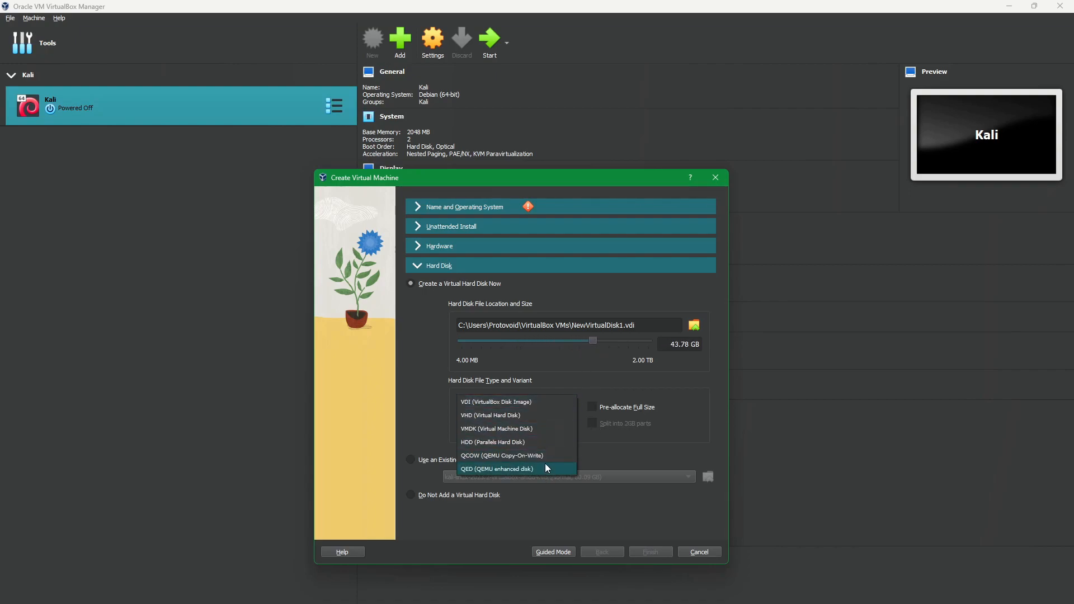
click(575, 367)
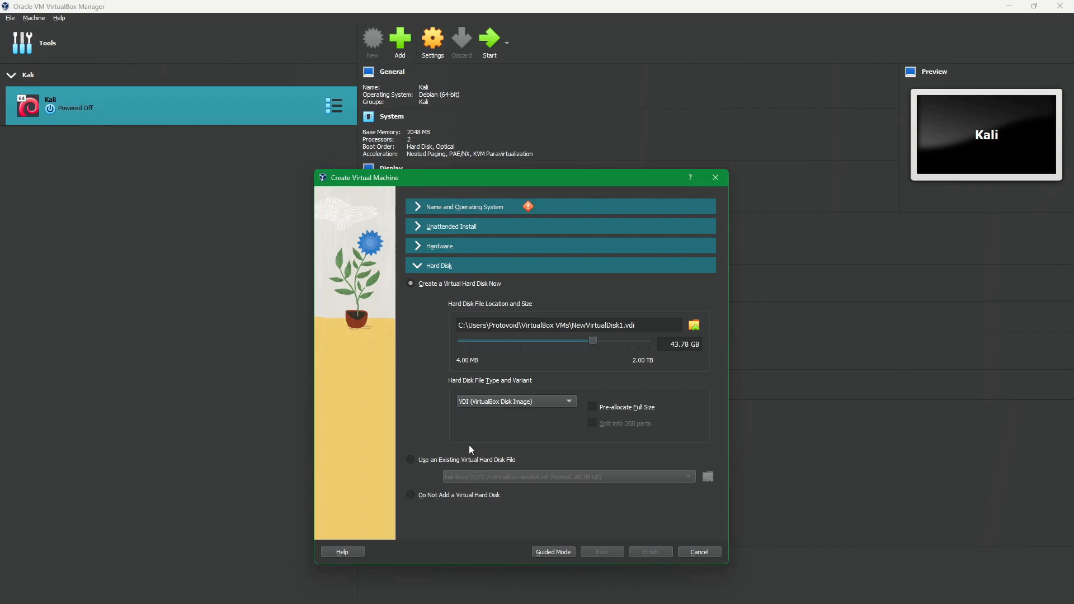
click(543, 402)
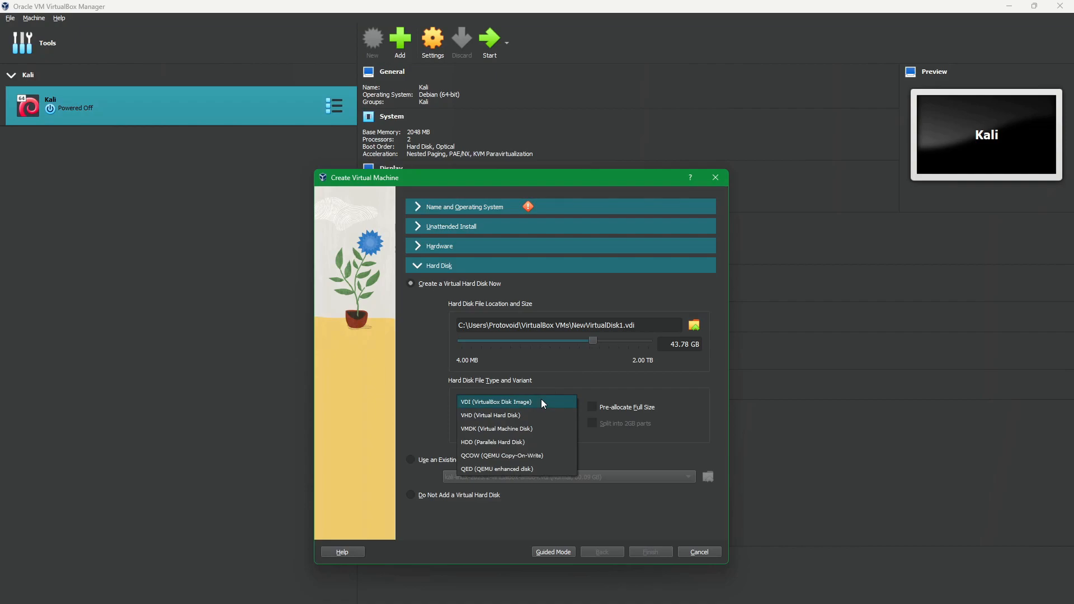
click(542, 399)
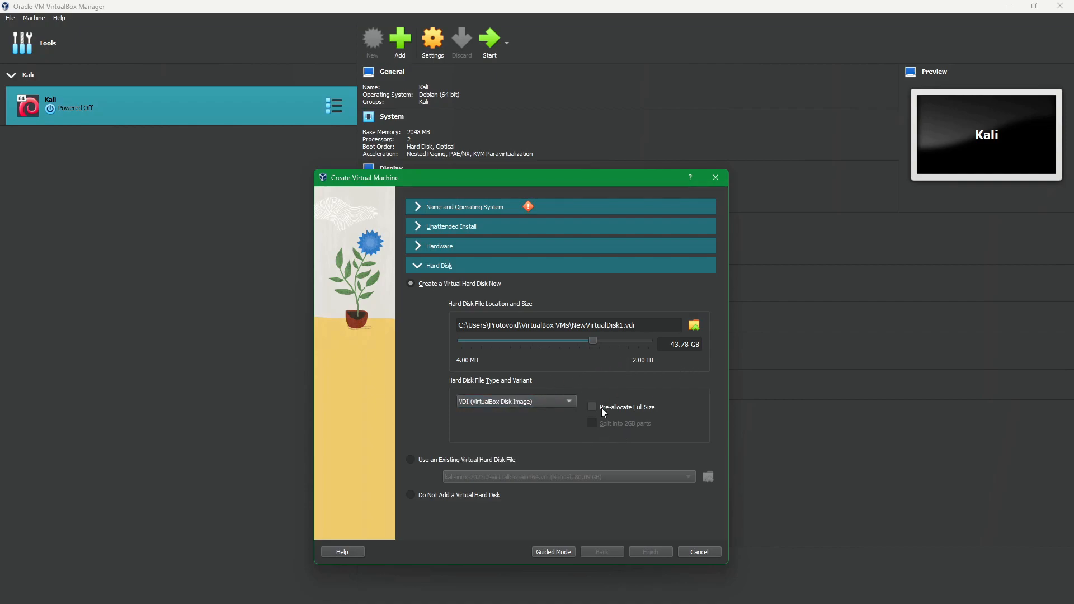
- Compare the creation wizard's guided mode with the hard disk options in expert mode, and cancel the new virtual machine
scroll(551, 398, down, 1)
click(562, 551)
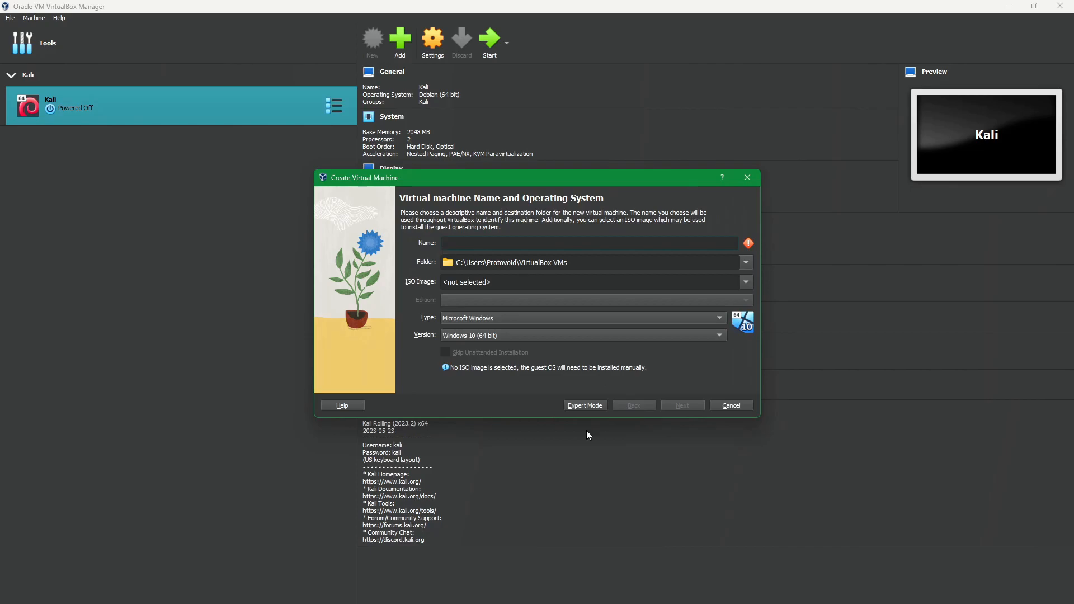
click(568, 405)
click(425, 392)
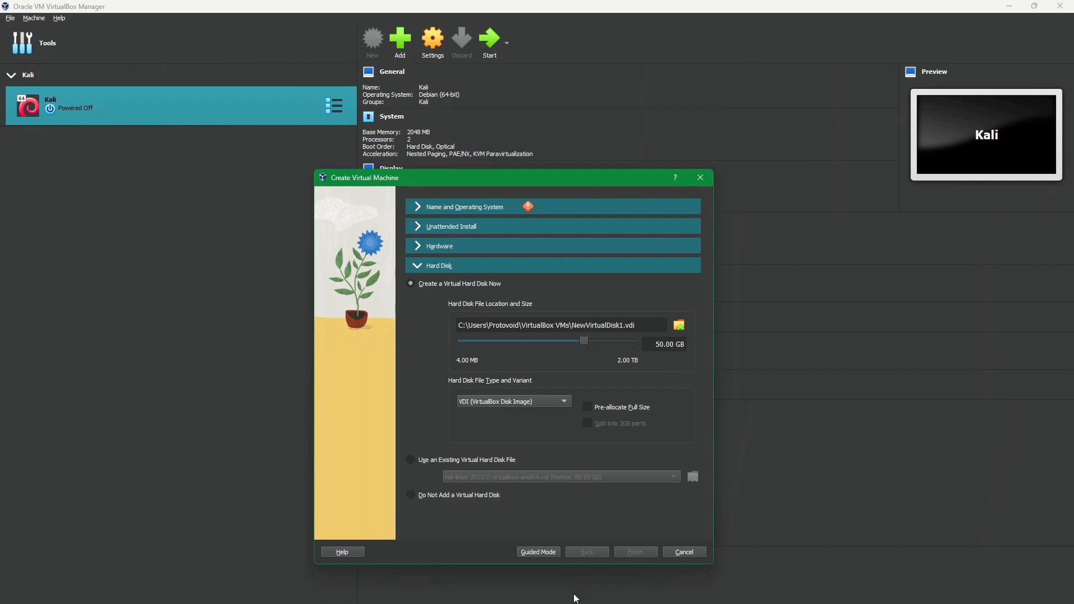
click(685, 553)
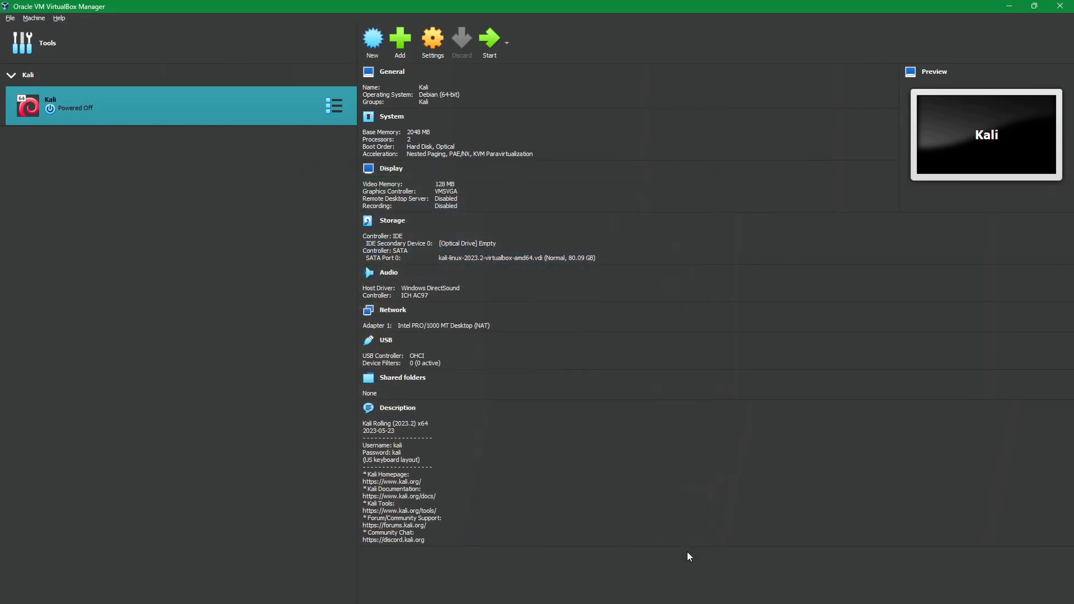